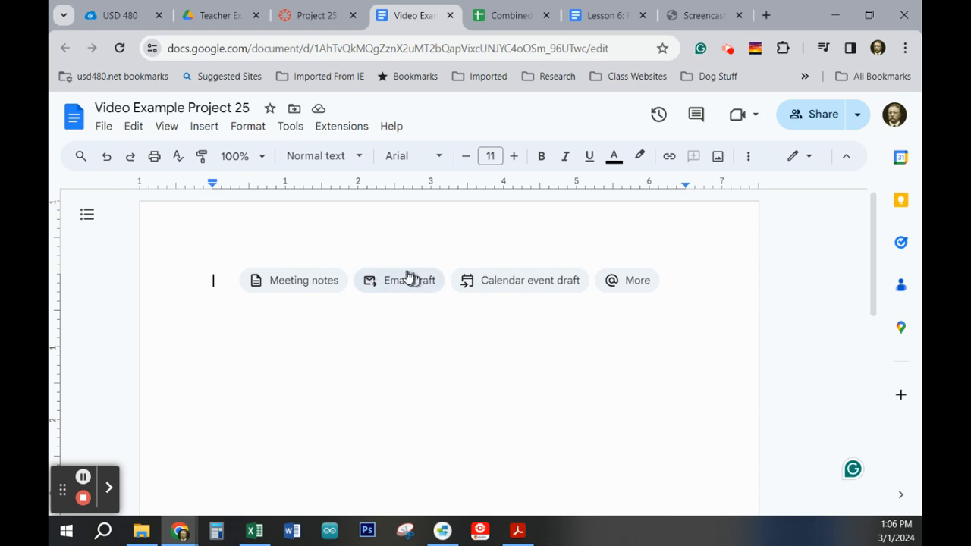
Step: In the page setup, choose landscape orientation and set the top, bottom, left and right margins to .5 inches
{"action": "left_click", "coordinate": [103, 127]}
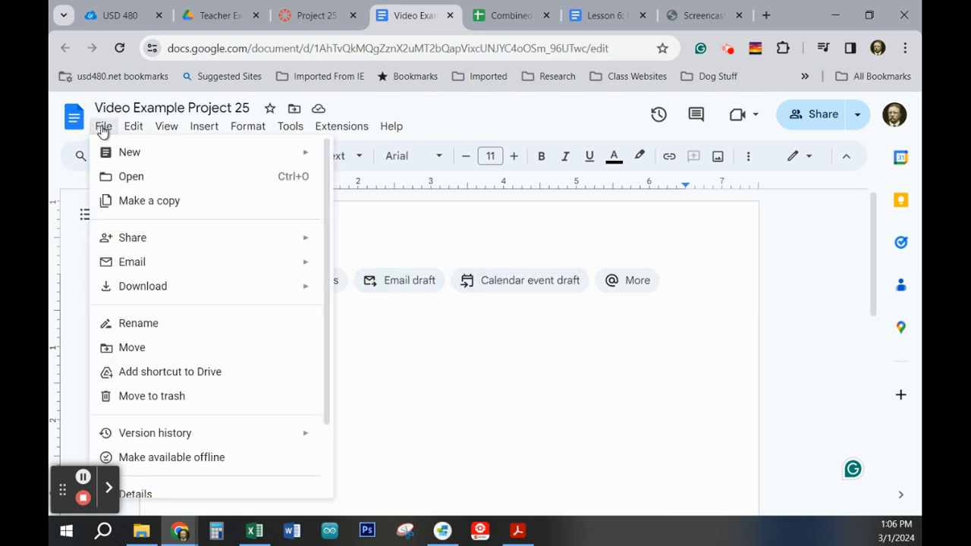
{"action": "scroll", "coordinate": [217, 352], "scroll_direction": "down", "scroll_amount": 2}
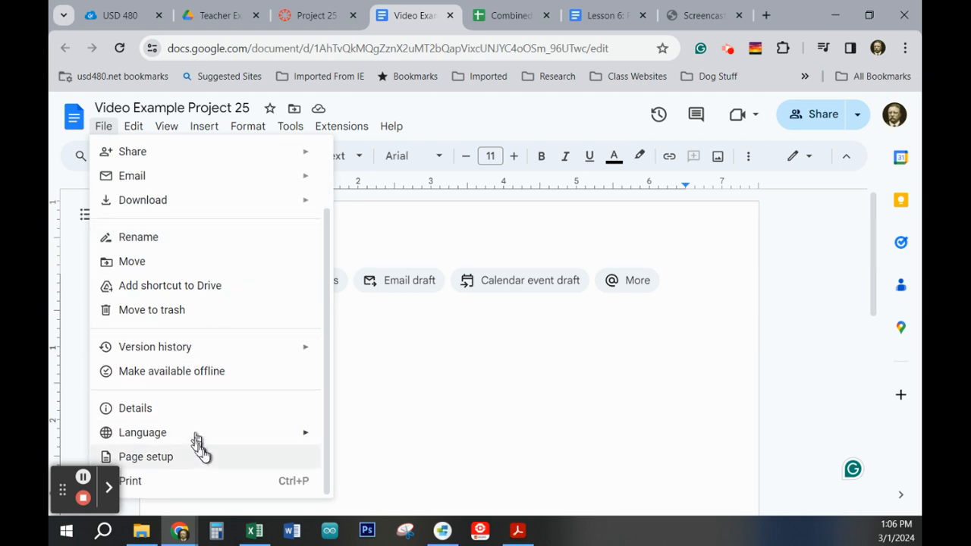
{"action": "left_click", "coordinate": [160, 458]}
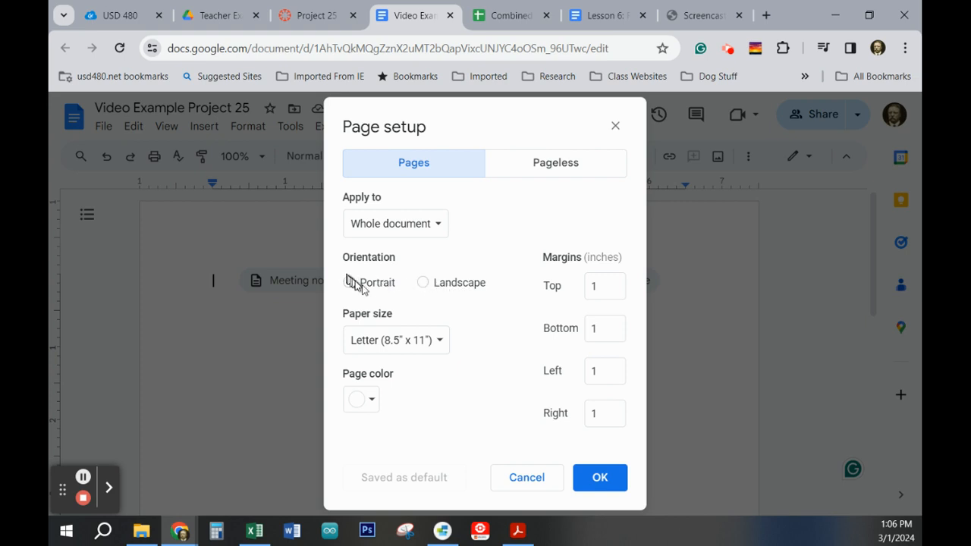
{"action": "left_click", "coordinate": [423, 282]}
{"action": "left_click", "coordinate": [602, 284]}
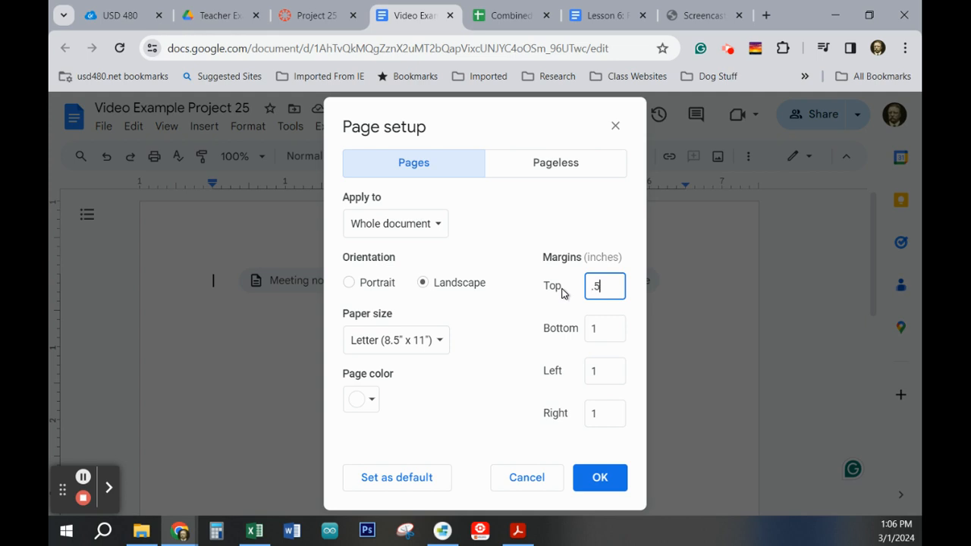
{"action": "key", "text": "Tab"}
{"action": "key", "text": "Tab"}
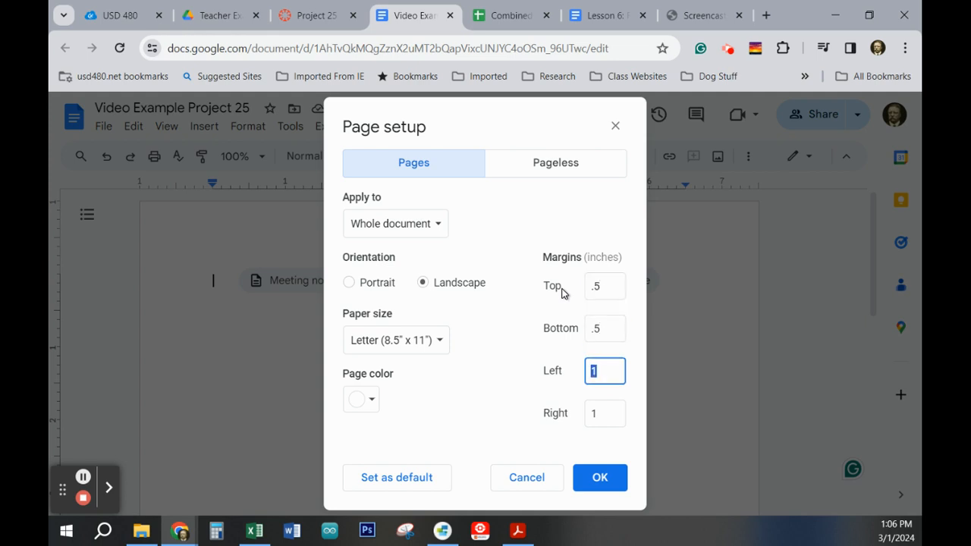
{"action": "type", "text": ".5"}
{"action": "key", "text": "Tab"}
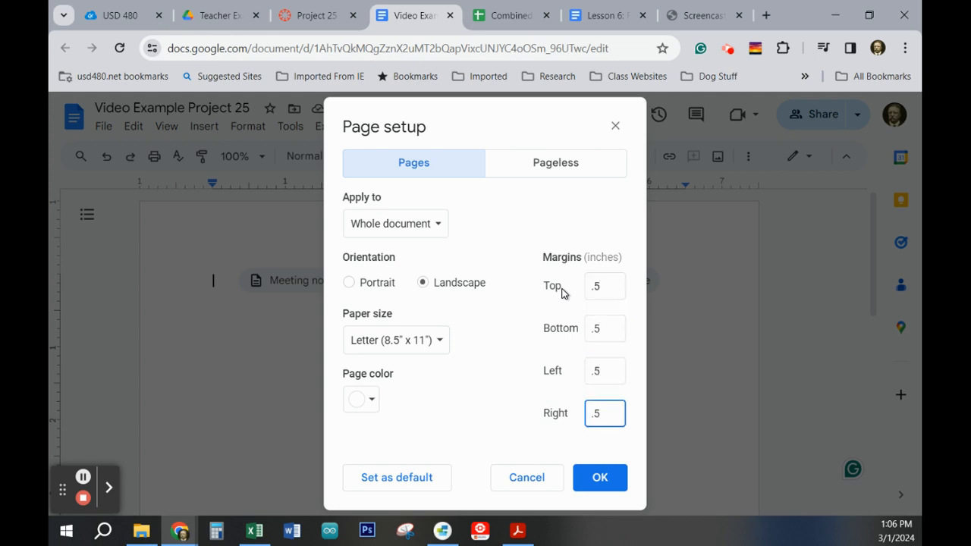
Step: Set the page color to the lightest orange tint and apply the page setup
{"action": "left_click", "coordinate": [373, 402]}
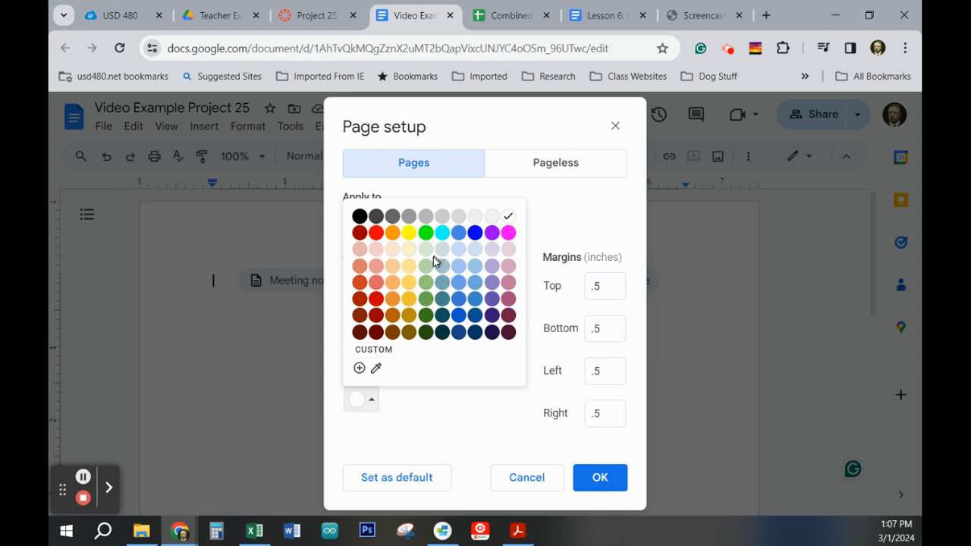
{"action": "left_click", "coordinate": [394, 258]}
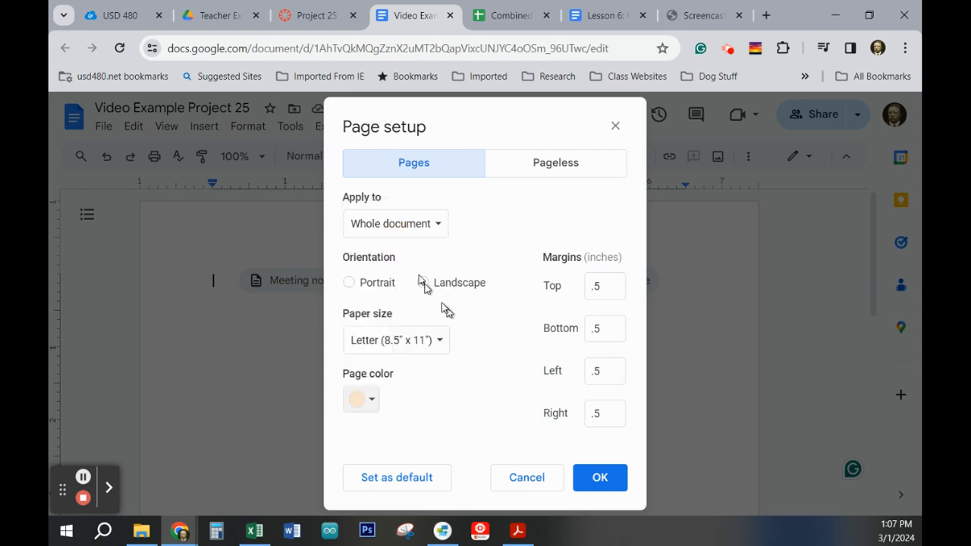
{"action": "left_click", "coordinate": [376, 400]}
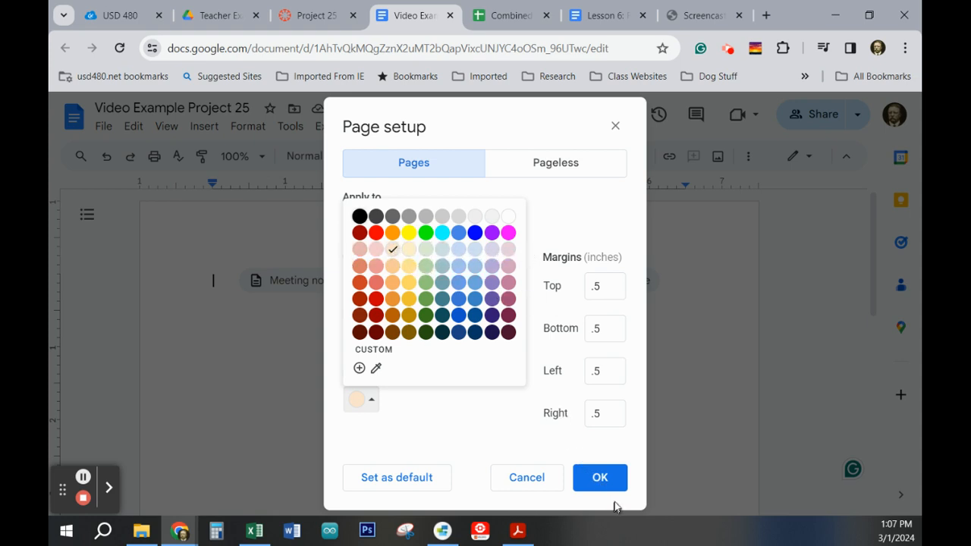
{"action": "left_click", "coordinate": [598, 478]}
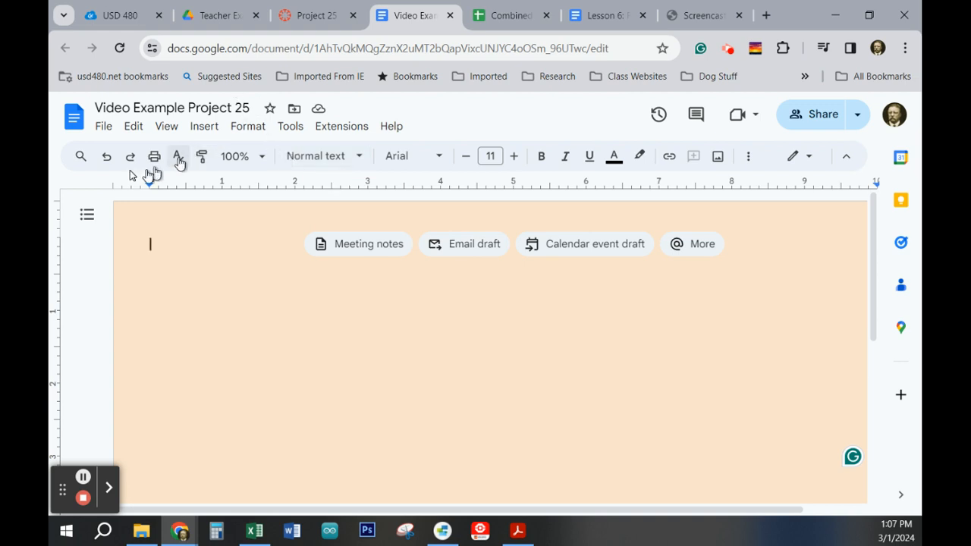
Step: Create a new drawing in the document and add word art reading "Protect Your Device"
{"action": "left_click", "coordinate": [204, 128]}
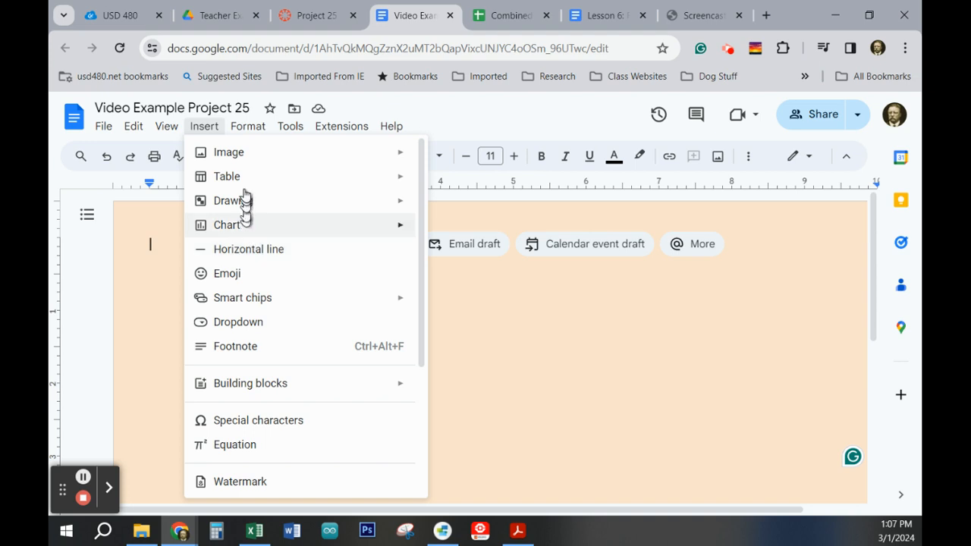
{"action": "mouse_move", "coordinate": [256, 208]}
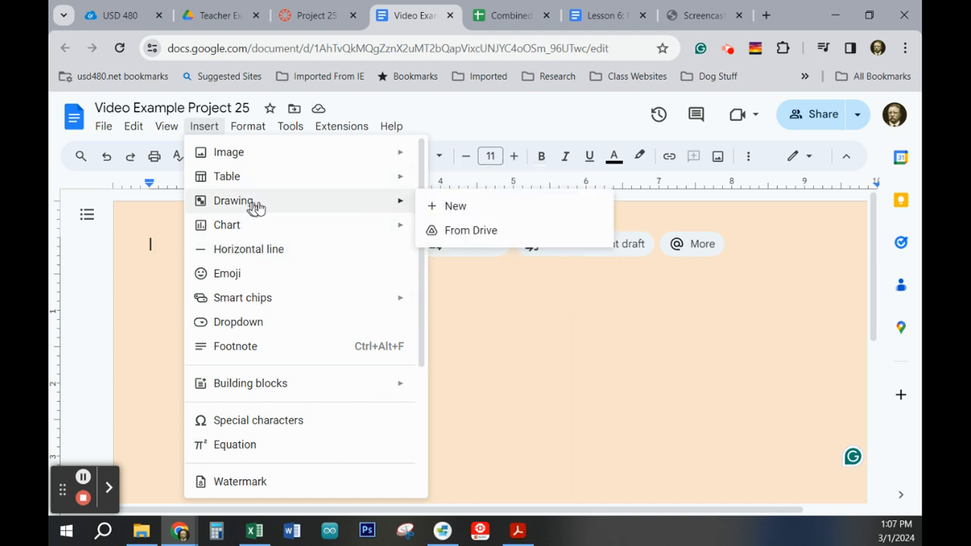
{"action": "left_click", "coordinate": [453, 206]}
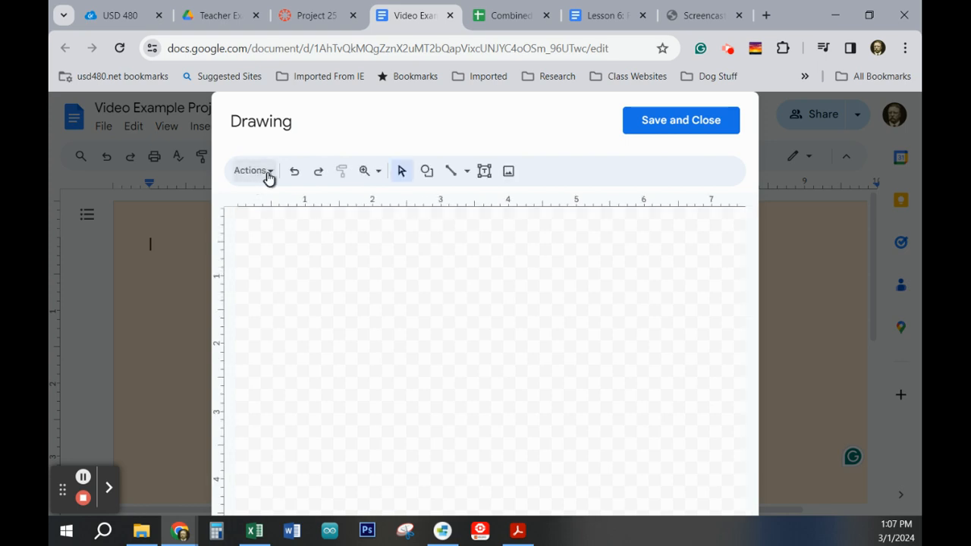
{"action": "left_click", "coordinate": [252, 171]}
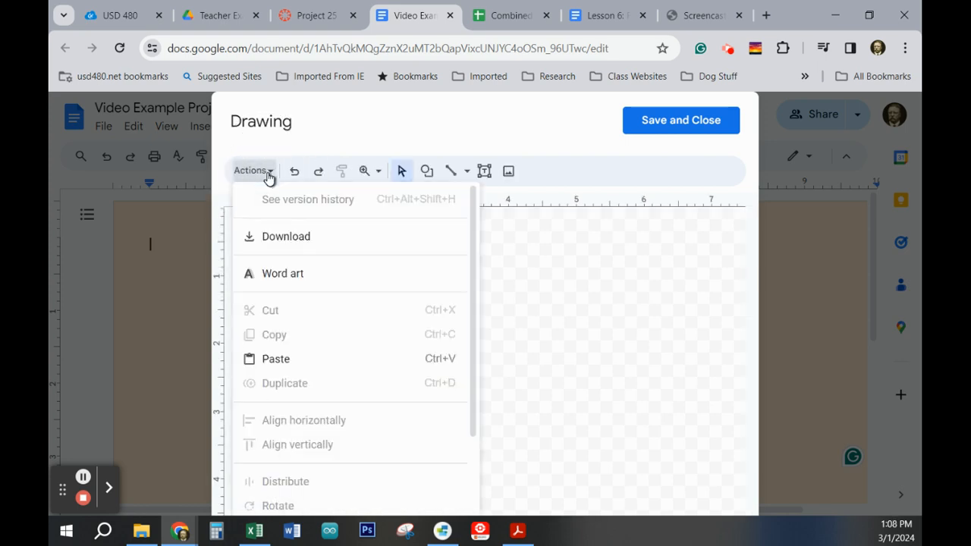
{"action": "left_click", "coordinate": [278, 278]}
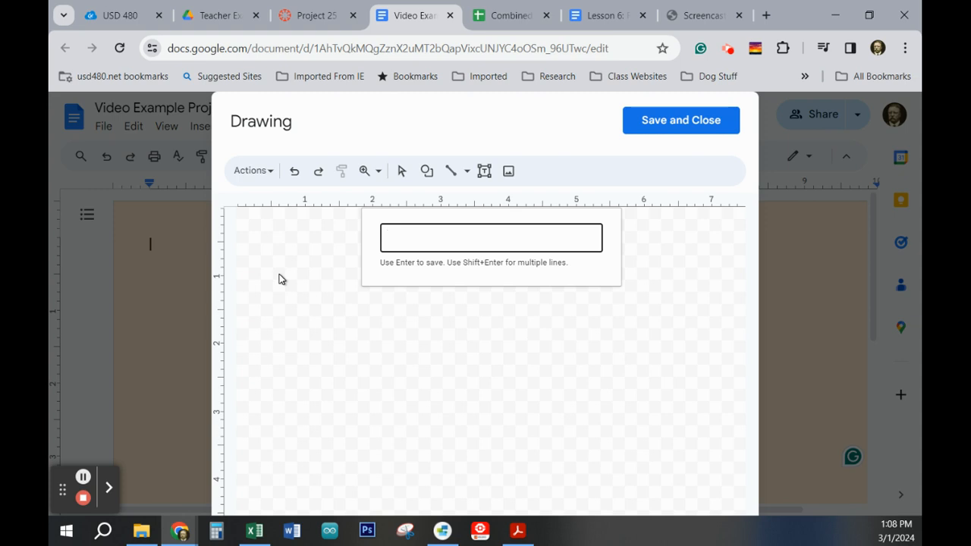
{"action": "type", "text": "Protect Your Device"}
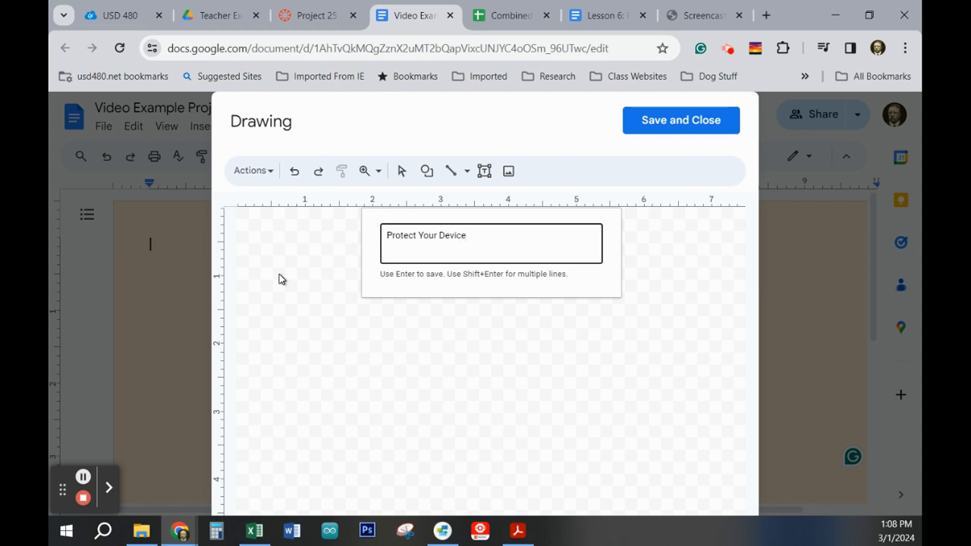
{"action": "key", "text": "Return"}
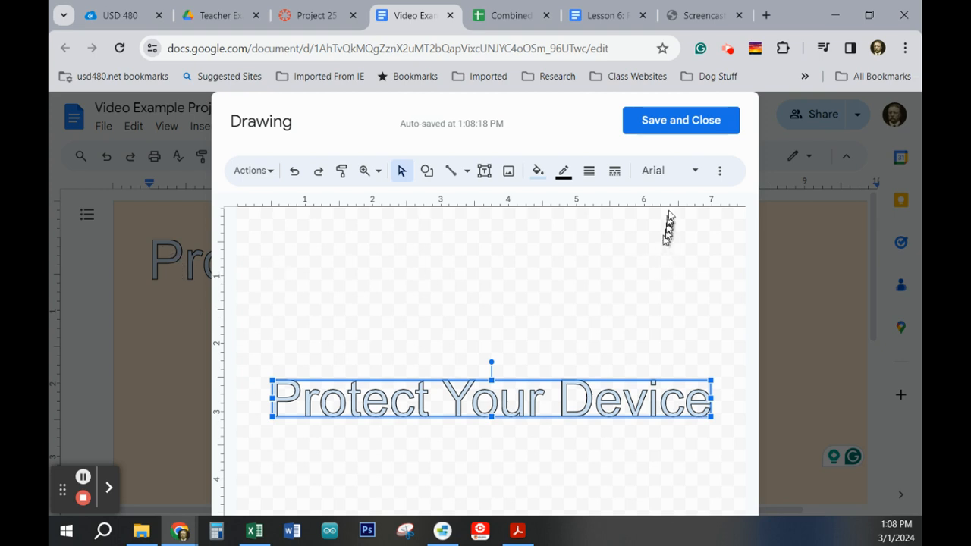
Step: Change the word art's font to Times New Roman and its outline weight to 3px
{"action": "left_click", "coordinate": [690, 174]}
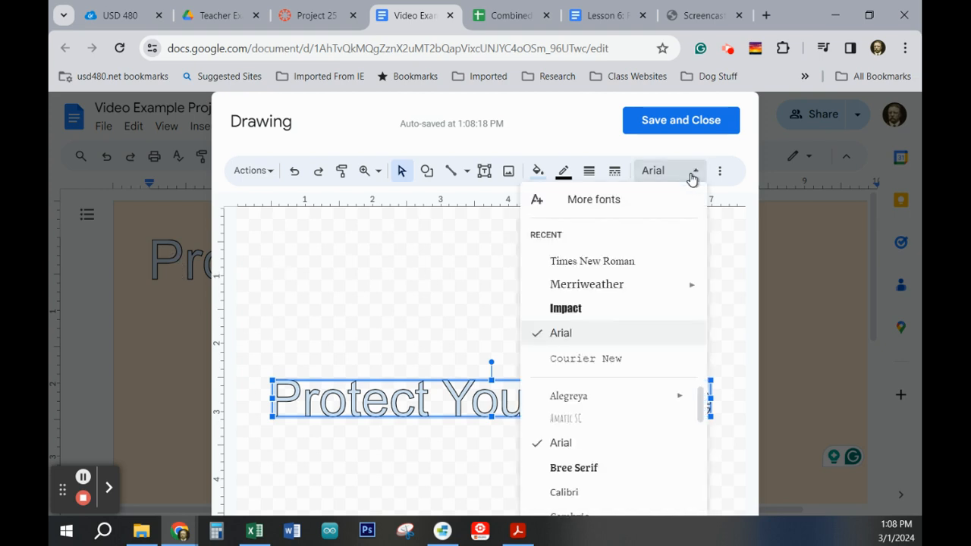
{"action": "left_click", "coordinate": [631, 262]}
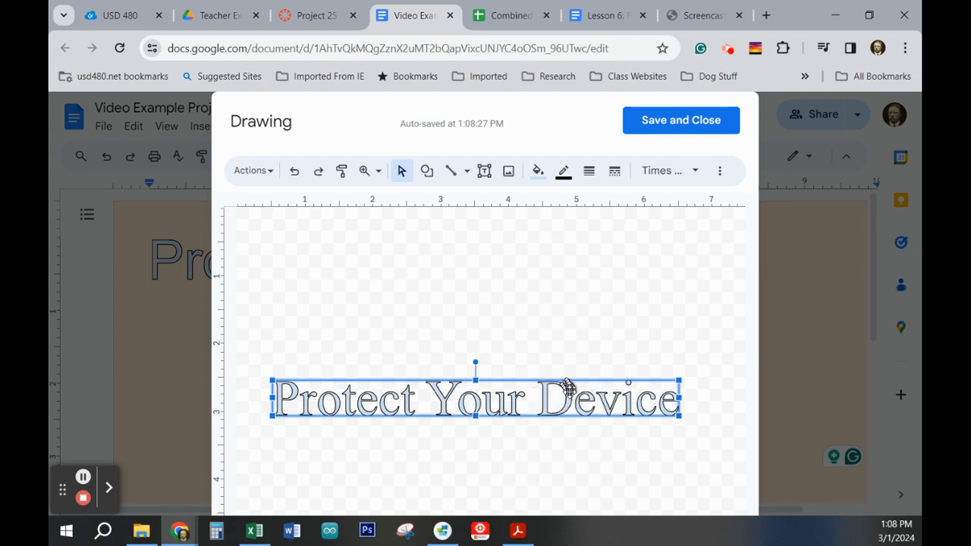
{"action": "left_click", "coordinate": [589, 174]}
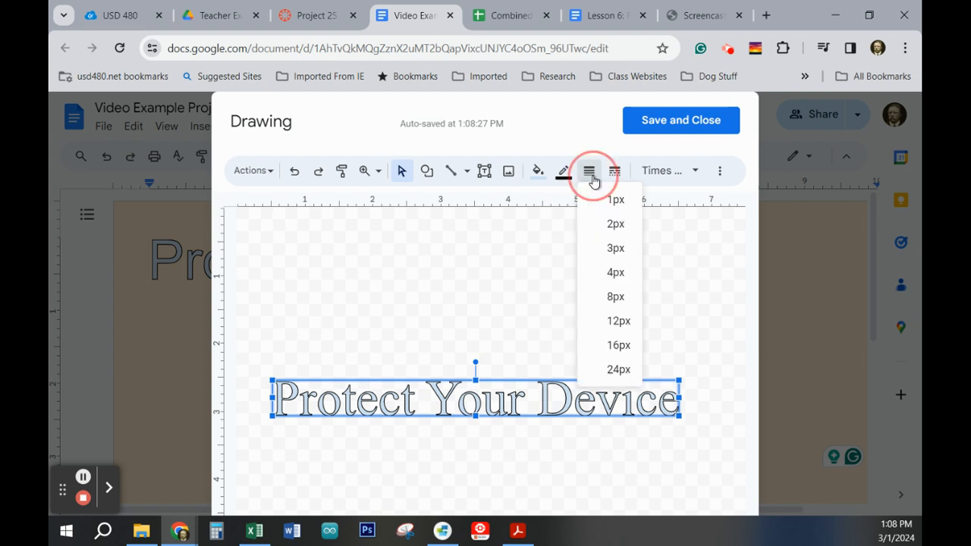
{"action": "left_click", "coordinate": [617, 252]}
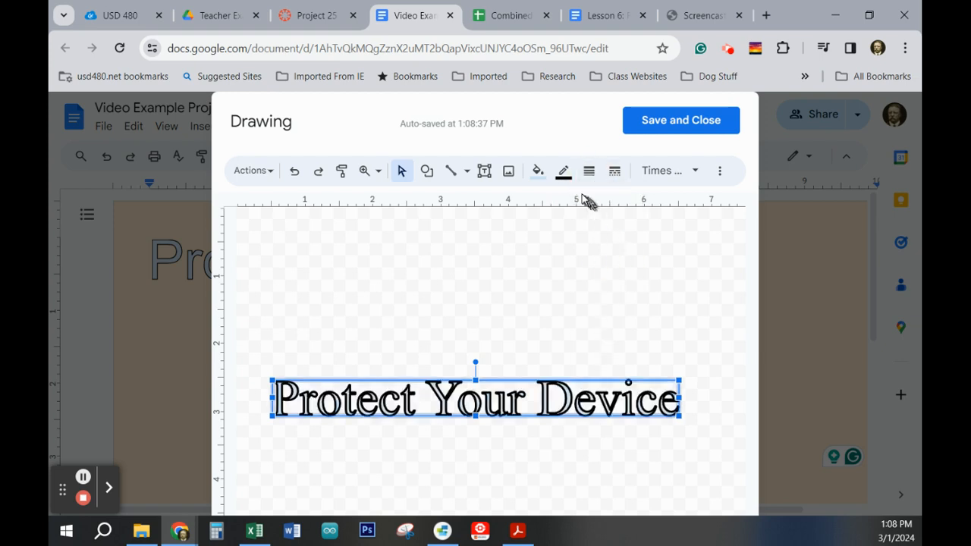
Step: Give the word art a dark orange-brown outline and a light orange fill, then save the drawing into the document
{"action": "left_click", "coordinate": [566, 177]}
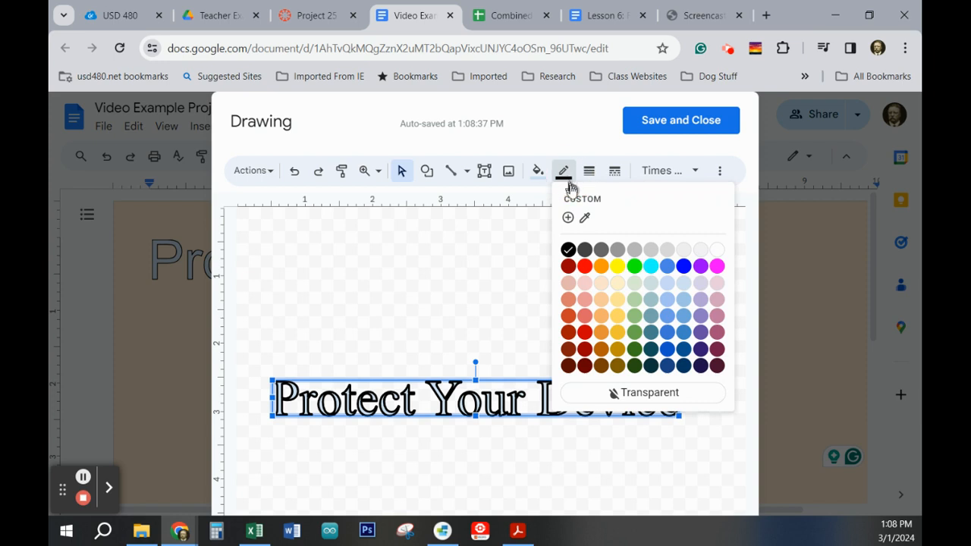
{"action": "left_click", "coordinate": [601, 367]}
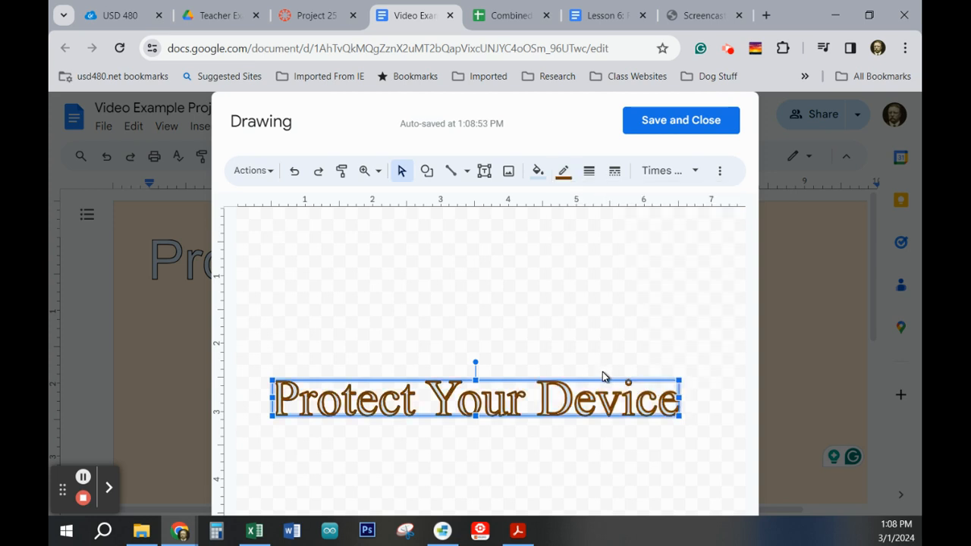
{"action": "left_click", "coordinate": [538, 175]}
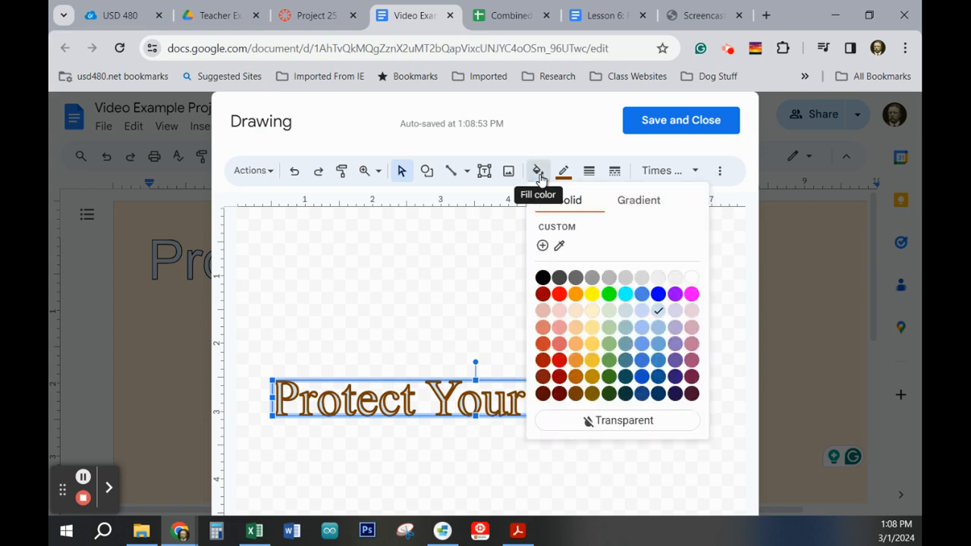
{"action": "left_click", "coordinate": [575, 329]}
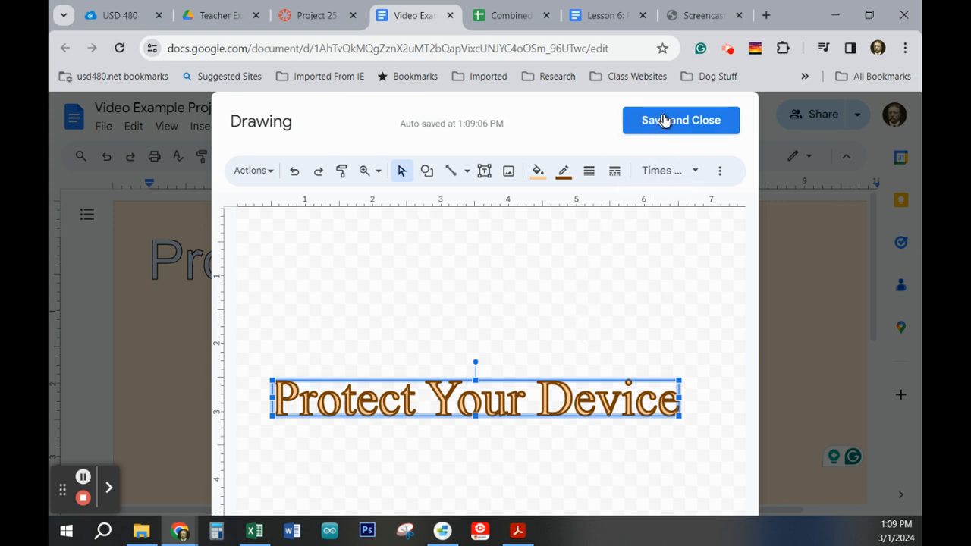
{"action": "left_click", "coordinate": [684, 124]}
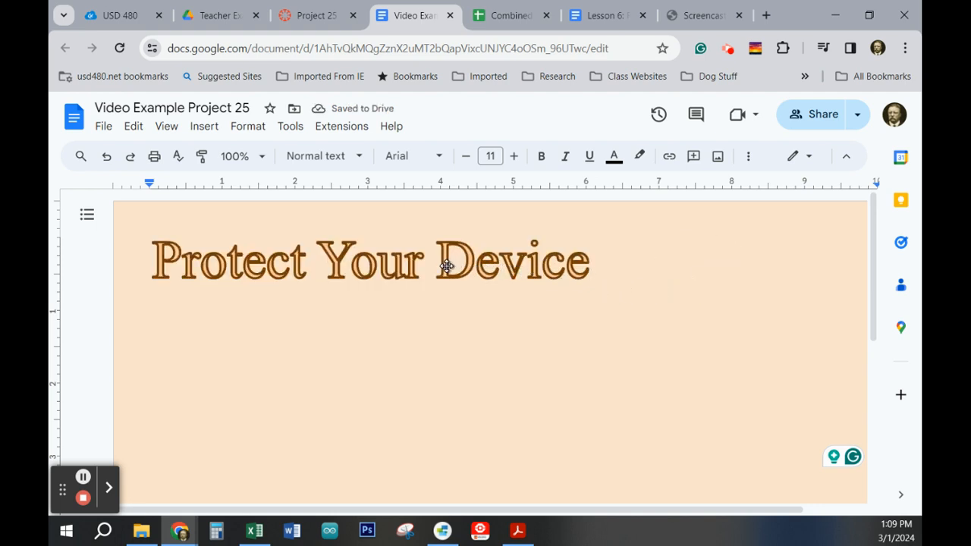
Step: Center the "Protect Your Device" word art horizontally on the page
{"action": "left_click", "coordinate": [457, 262]}
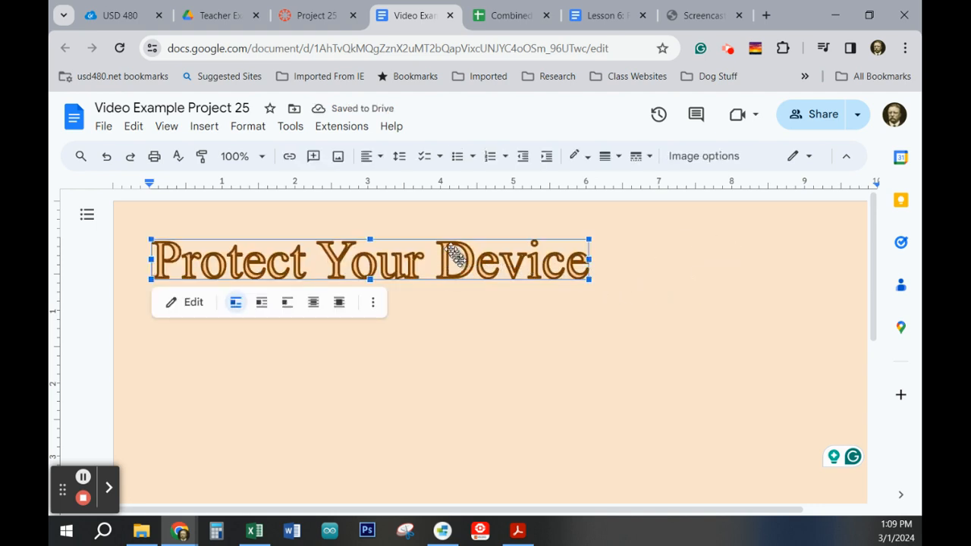
{"action": "left_click", "coordinate": [379, 157]}
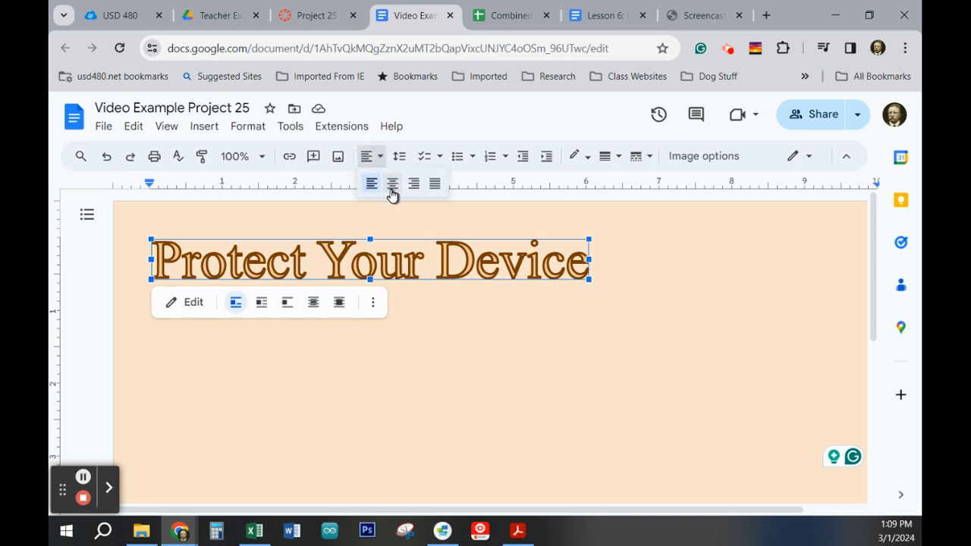
{"action": "left_click", "coordinate": [392, 185]}
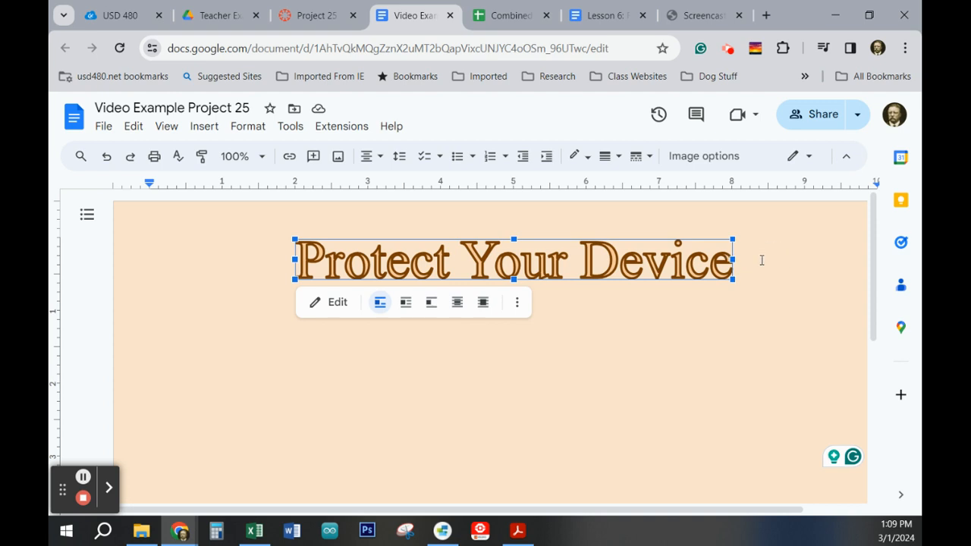
Step: Add a new line below the word art title and align it left
{"action": "left_click", "coordinate": [761, 260]}
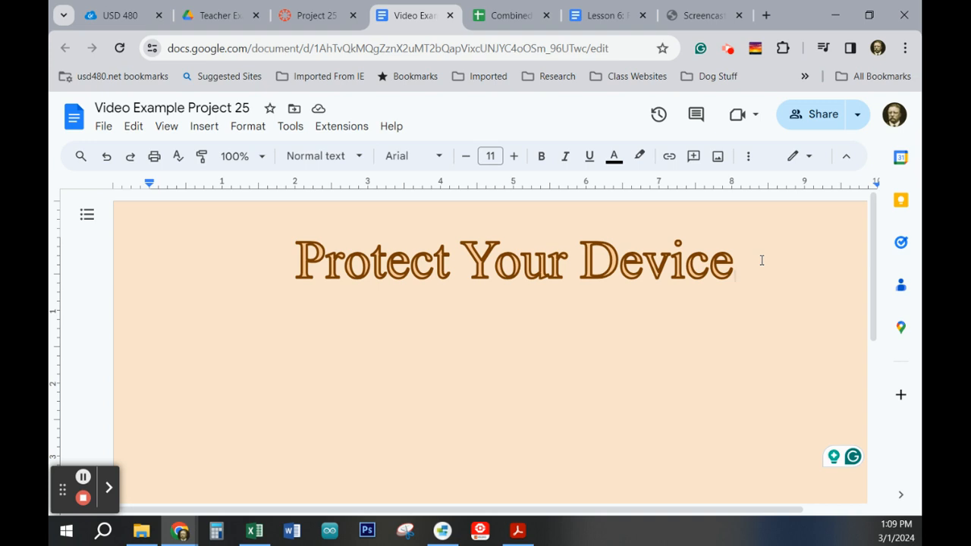
{"action": "key", "text": "Return"}
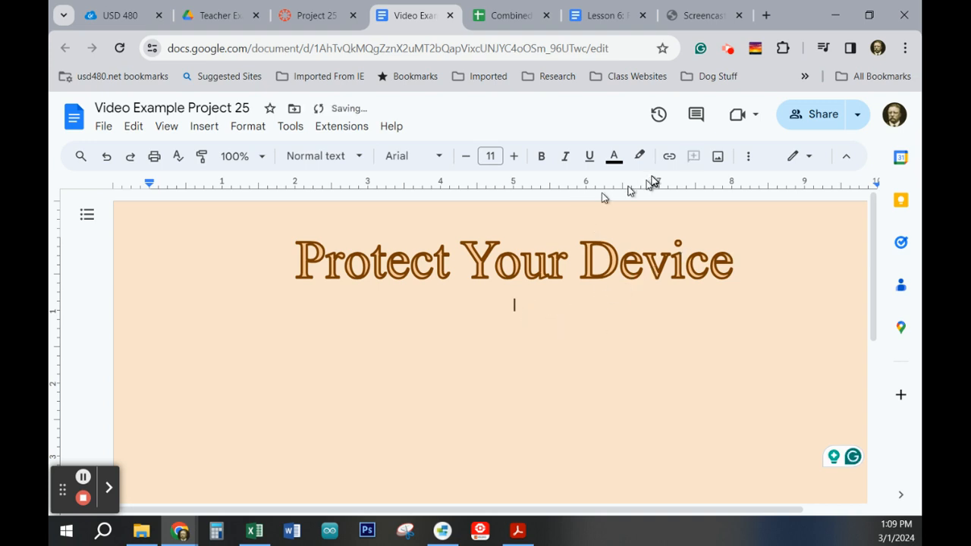
{"action": "left_click", "coordinate": [748, 157]}
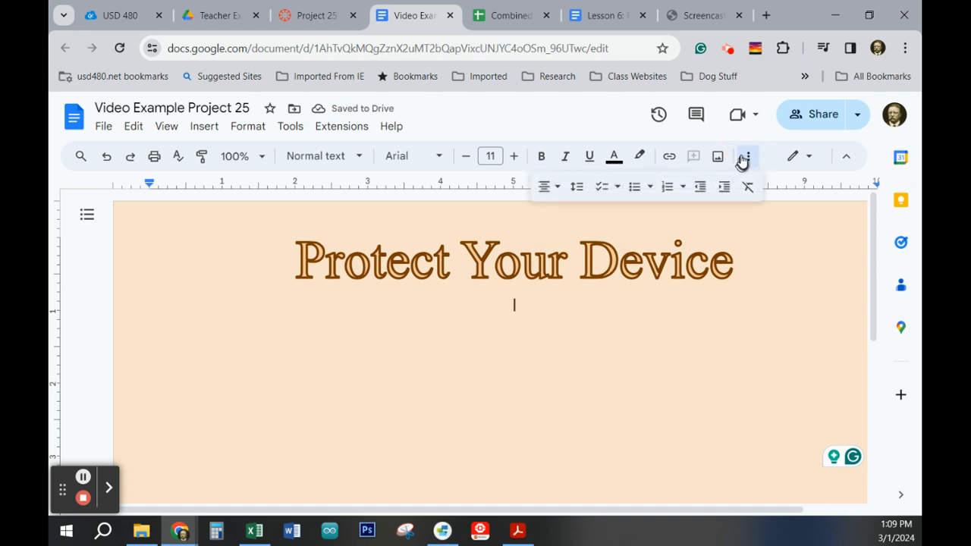
{"action": "left_click", "coordinate": [549, 186]}
{"action": "left_click", "coordinate": [550, 214]}
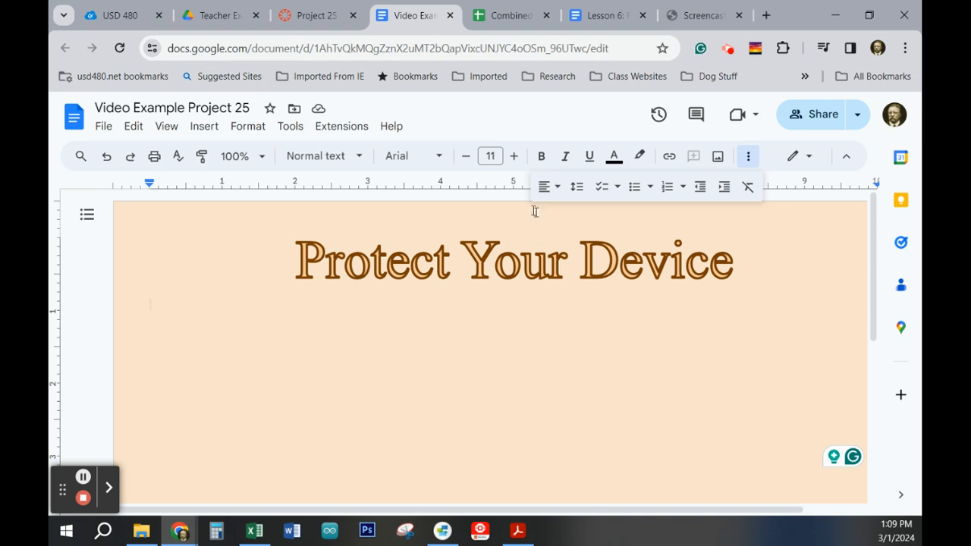
Step: Start a new drawing and add an off-page connector shape, pointing down, about 3 in wide and 4.5 in tall
{"action": "left_click", "coordinate": [199, 127]}
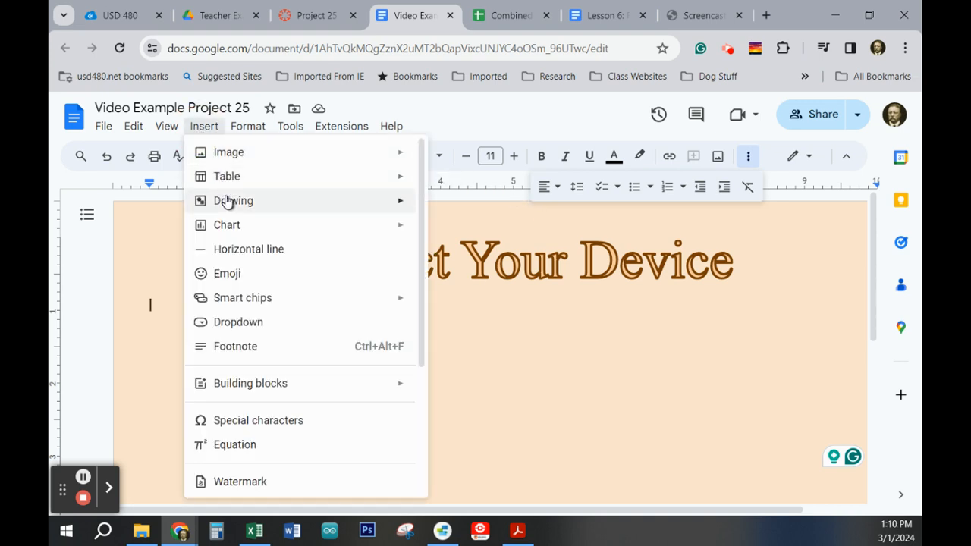
{"action": "mouse_move", "coordinate": [288, 206]}
{"action": "left_click", "coordinate": [453, 206]}
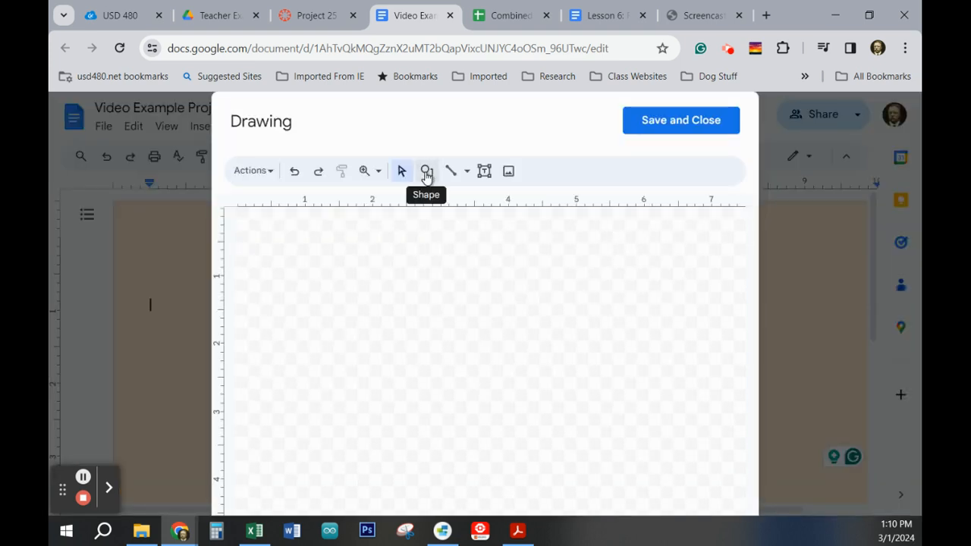
{"action": "left_click", "coordinate": [426, 172]}
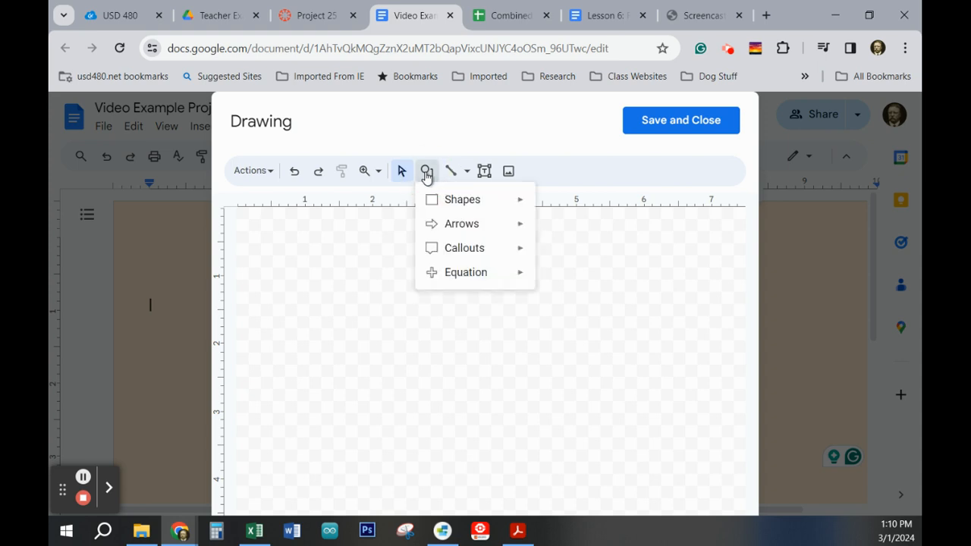
{"action": "mouse_move", "coordinate": [523, 202]}
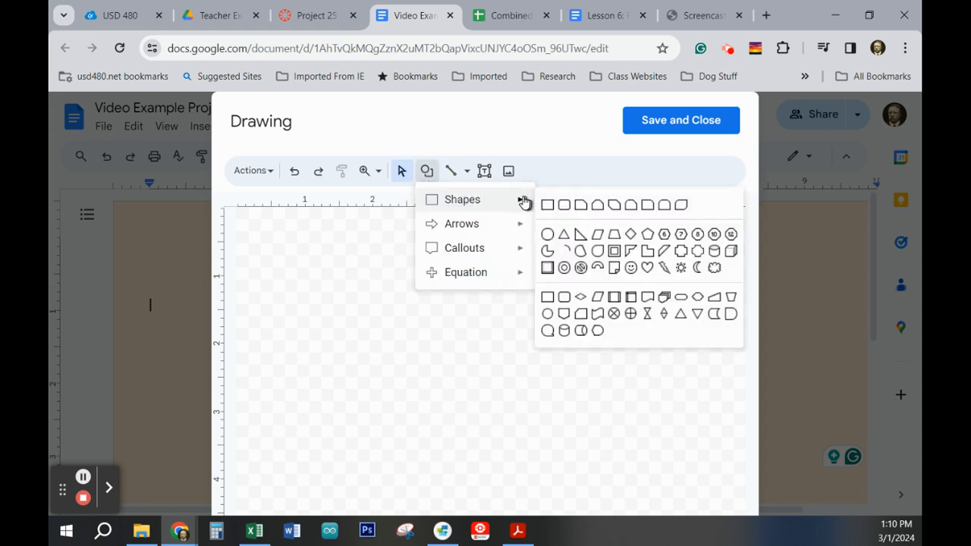
{"action": "left_click", "coordinate": [565, 319]}
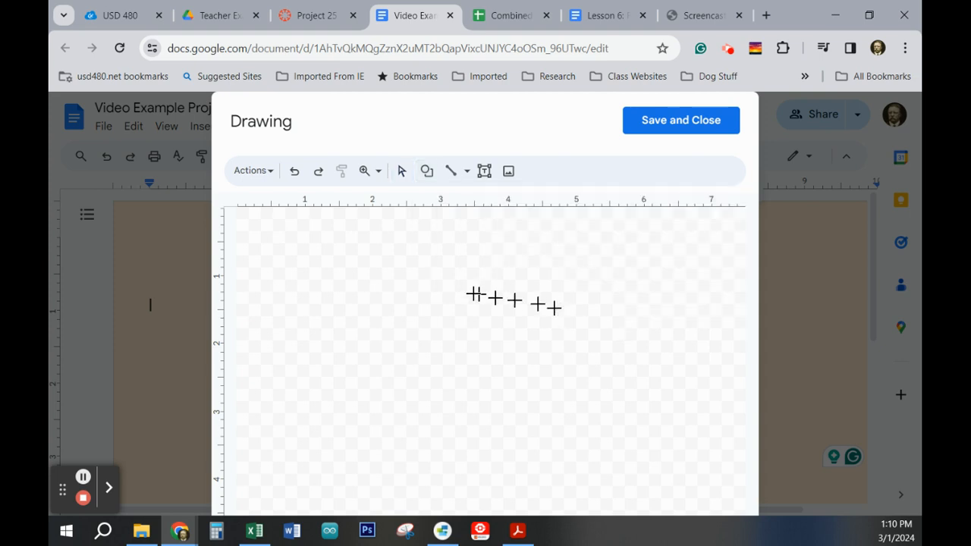
{"action": "left_click", "coordinate": [267, 239]}
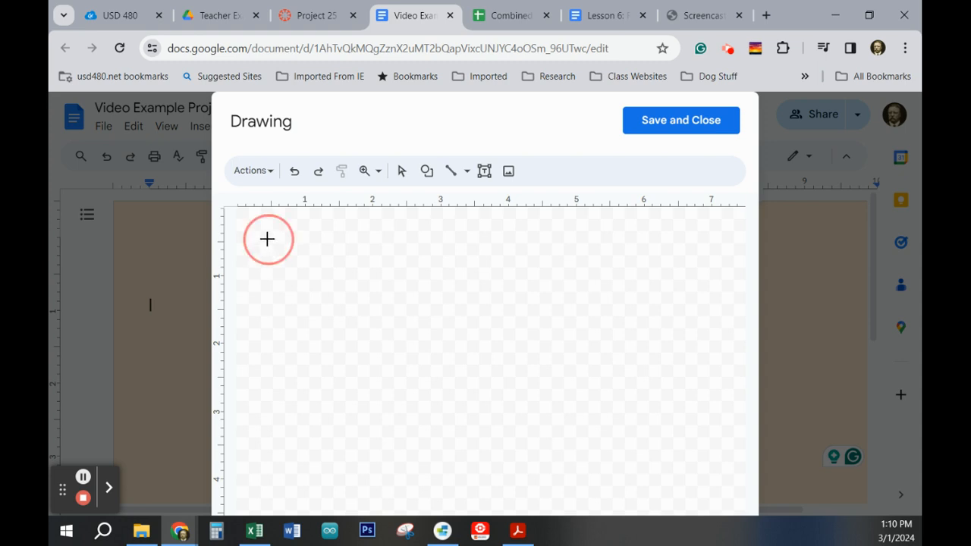
{"action": "left_click_drag", "start_coordinate": [267, 239], "coordinate": [473, 533]}
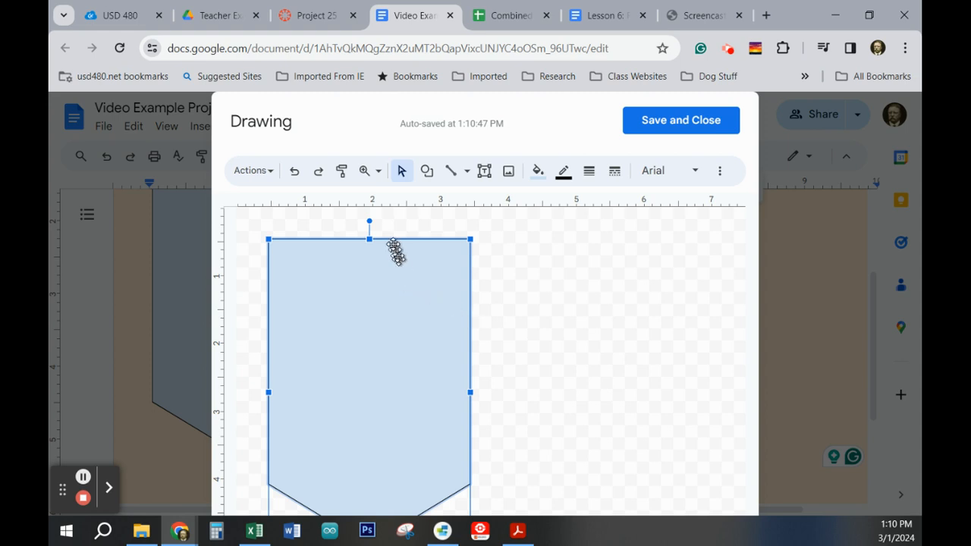
Step: Stretch the shape's bottom point down to the lower edge of the drawing canvas
{"action": "left_click", "coordinate": [372, 170]}
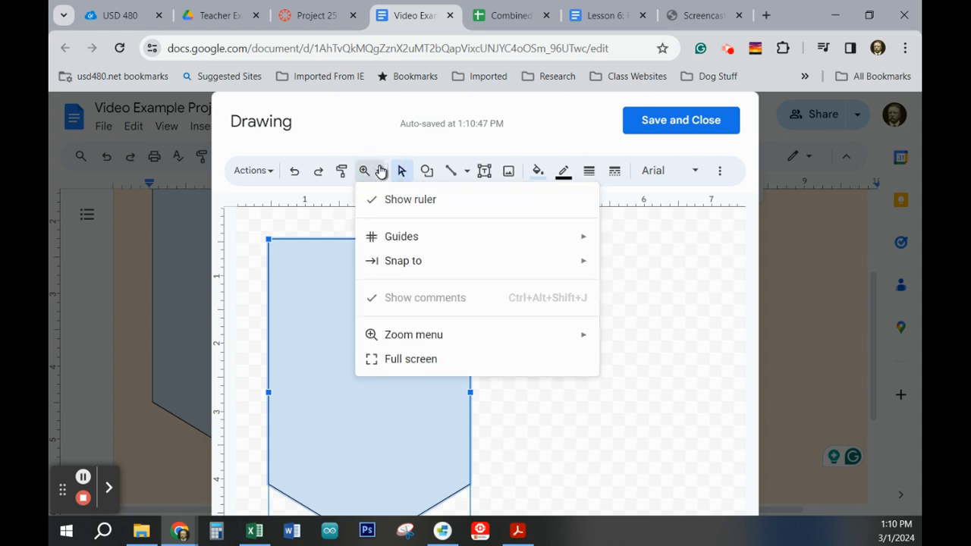
{"action": "mouse_move", "coordinate": [574, 342]}
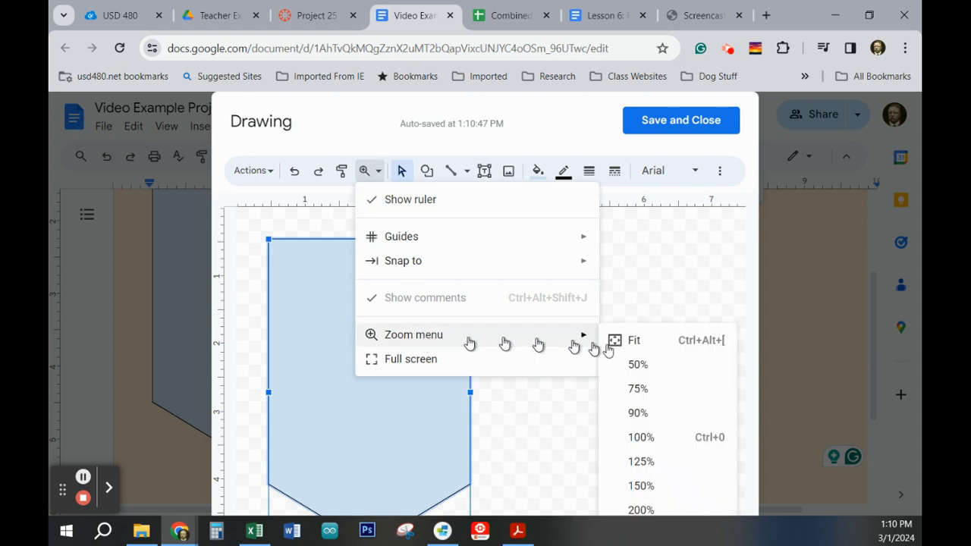
{"action": "left_click", "coordinate": [667, 364]}
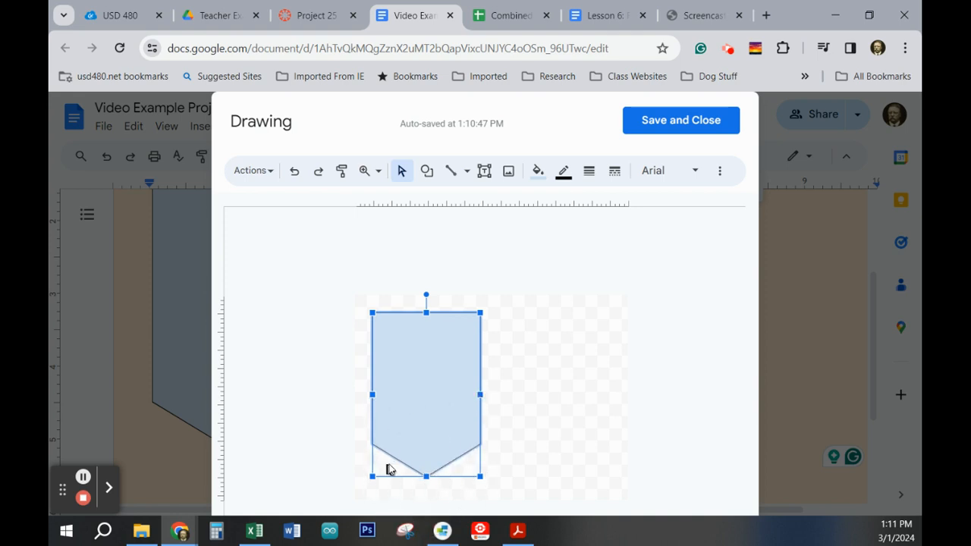
{"action": "key", "text": "ctrl"}
{"action": "key", "text": "ctrl"}
{"action": "key", "text": "ctrl"}
{"action": "key", "text": "ctrl"}
{"action": "key", "text": "ctrl"}
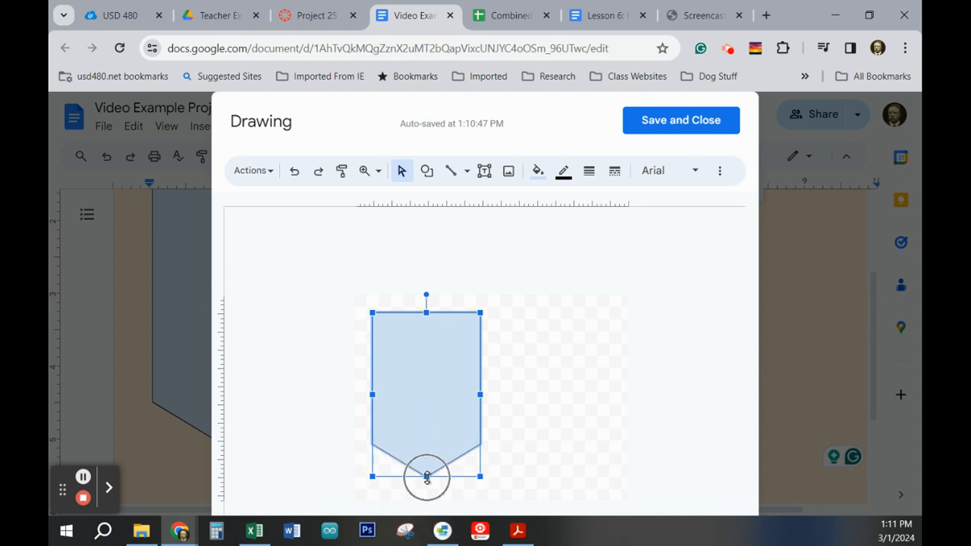
{"action": "left_click_drag", "start_coordinate": [426, 477], "coordinate": [423, 501]}
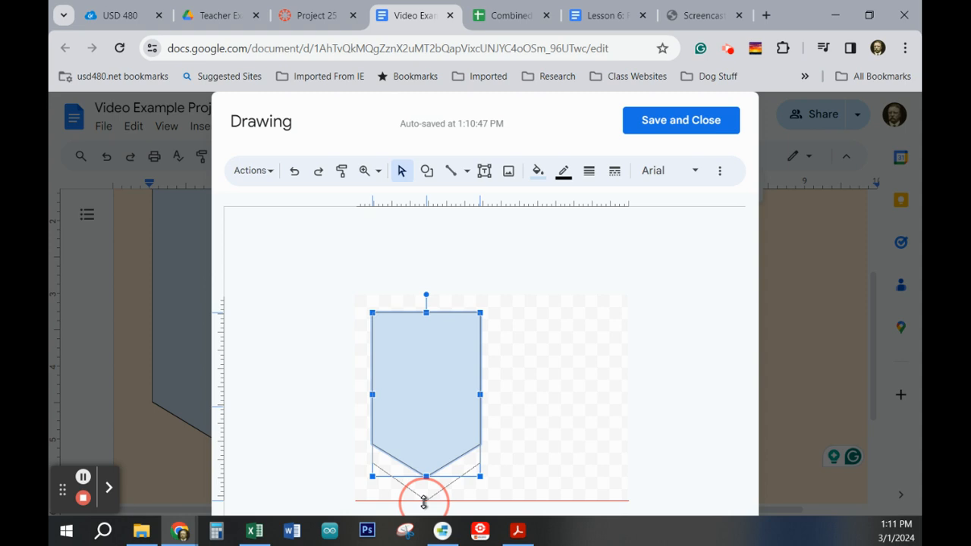
{"action": "left_click_drag", "start_coordinate": [424, 502], "coordinate": [424, 503]}
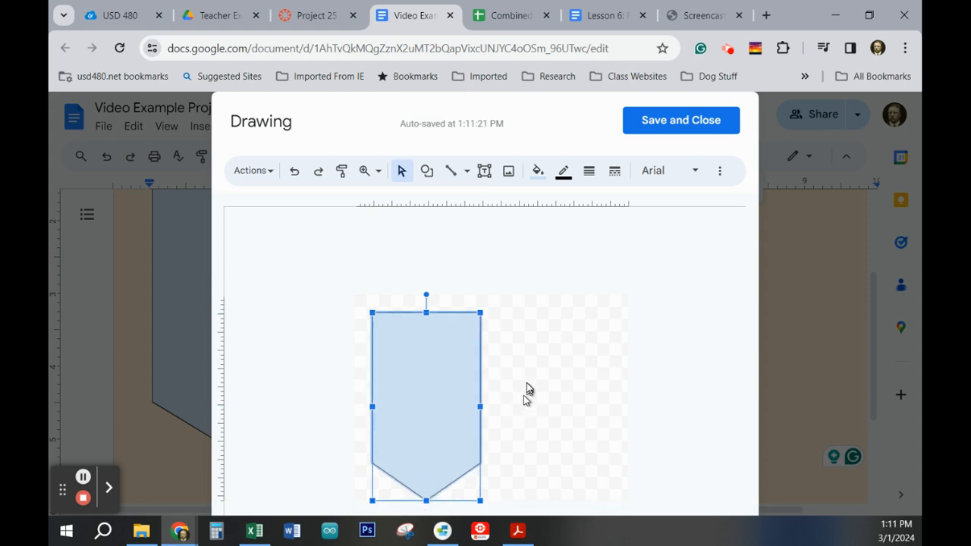
Step: Give the shape a 3px dark orange-brown outline and a light orange fill
{"action": "left_click", "coordinate": [589, 171]}
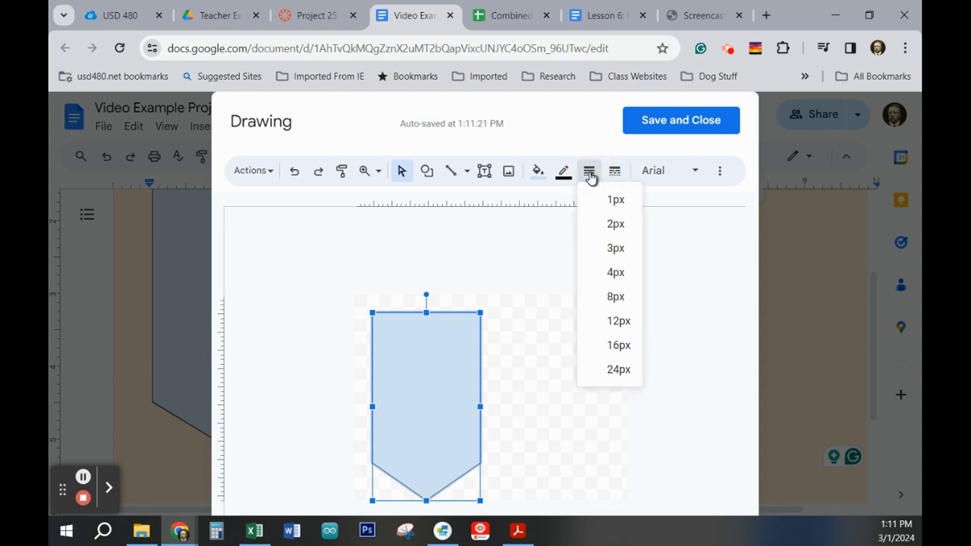
{"action": "left_click", "coordinate": [623, 250]}
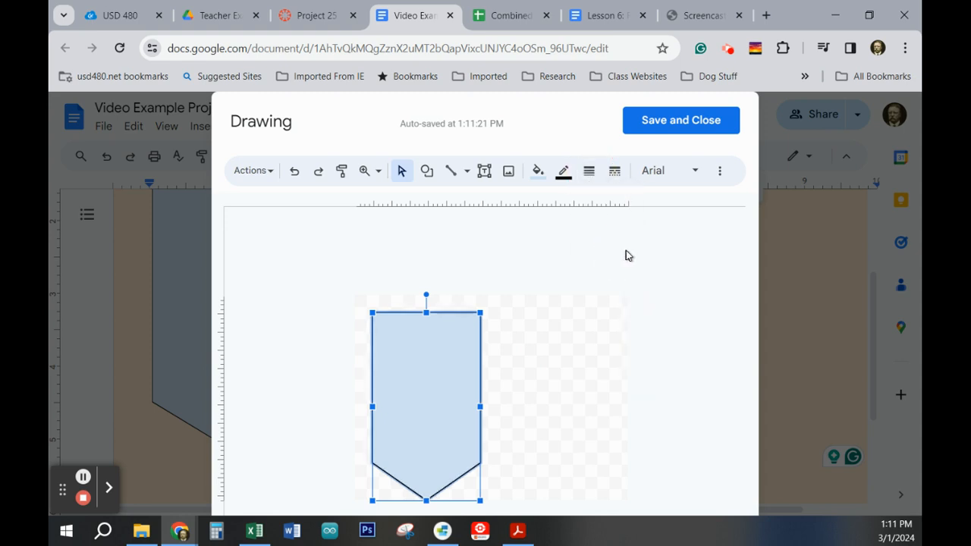
{"action": "left_click", "coordinate": [563, 171]}
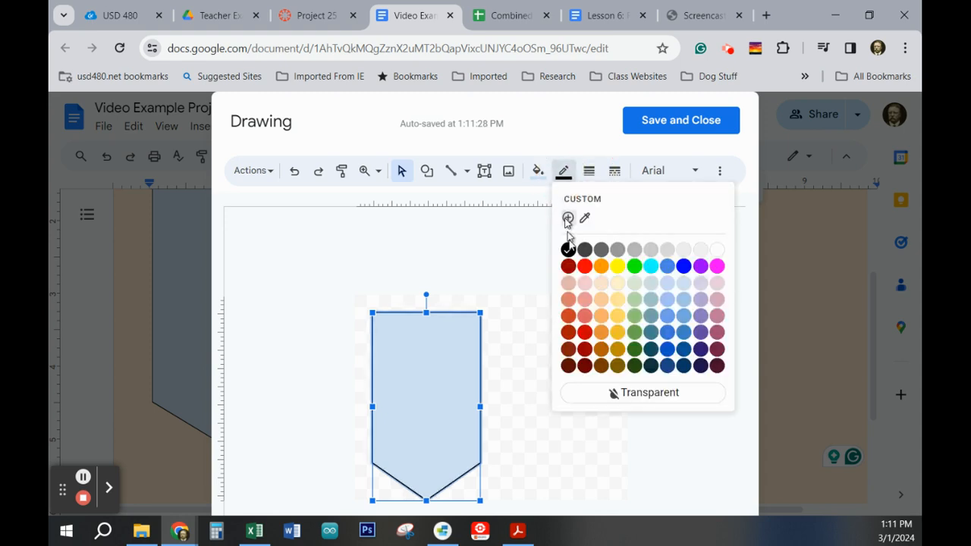
{"action": "left_click", "coordinate": [601, 367]}
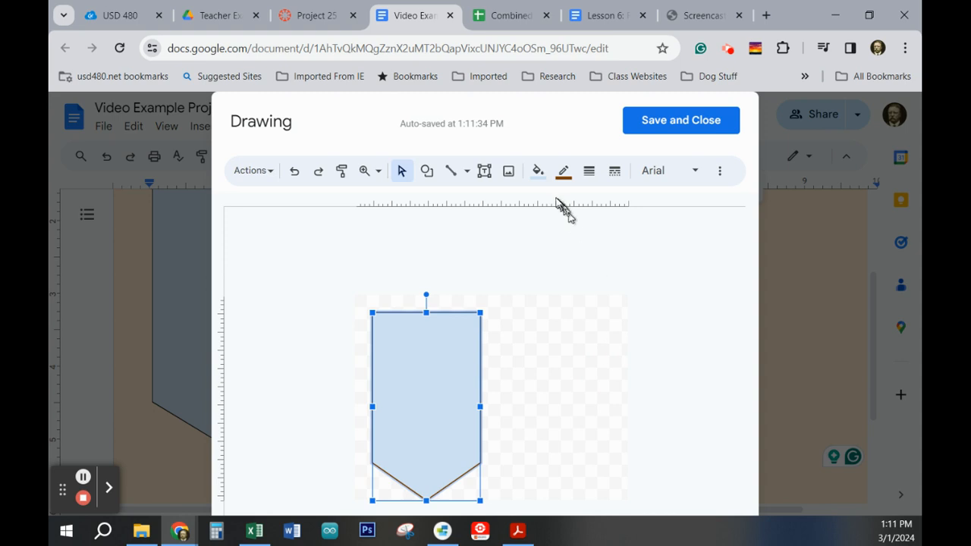
{"action": "left_click", "coordinate": [536, 176]}
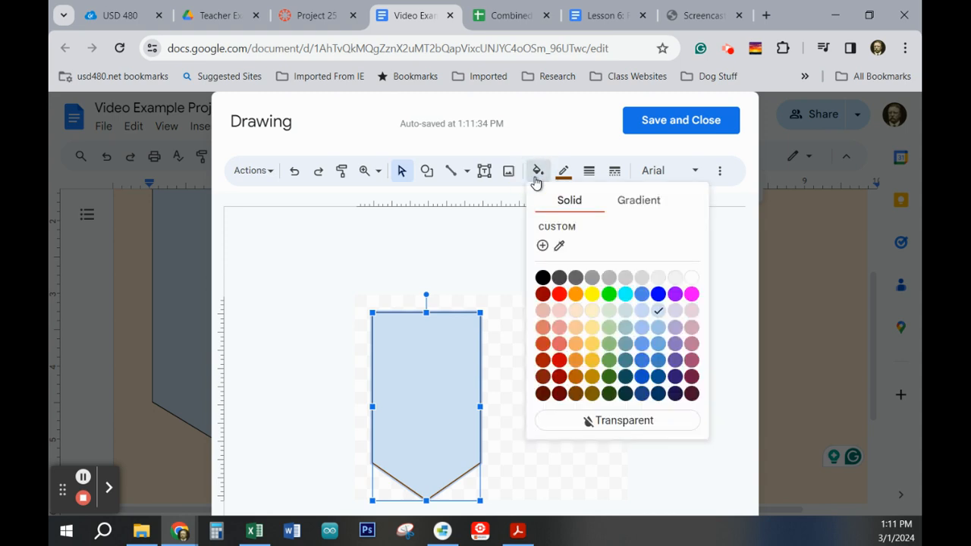
{"action": "left_click", "coordinate": [575, 332]}
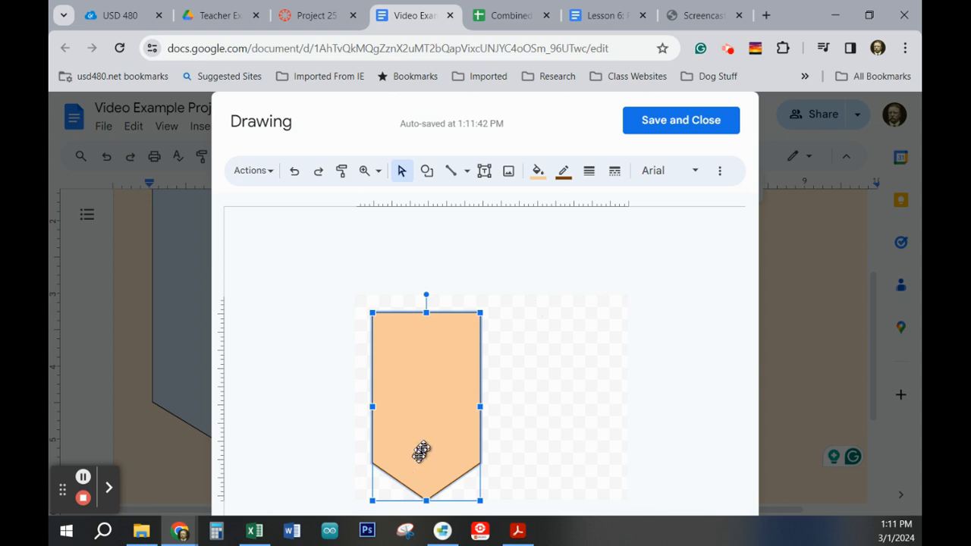
Step: Draw a small circle with the Oval shape inside the pointed lower end of the orange shape
{"action": "left_click", "coordinate": [427, 170]}
{"action": "mouse_move", "coordinate": [511, 207]}
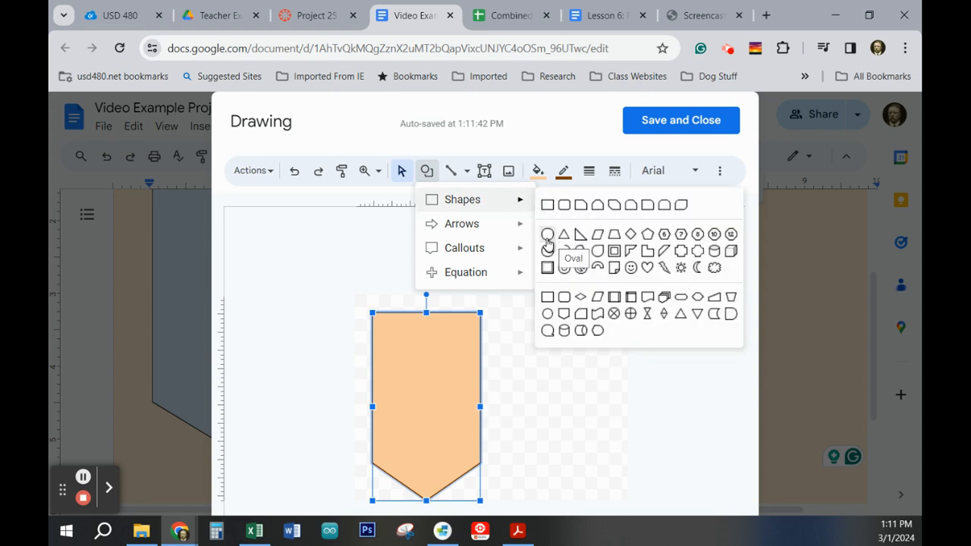
{"action": "left_click", "coordinate": [546, 235]}
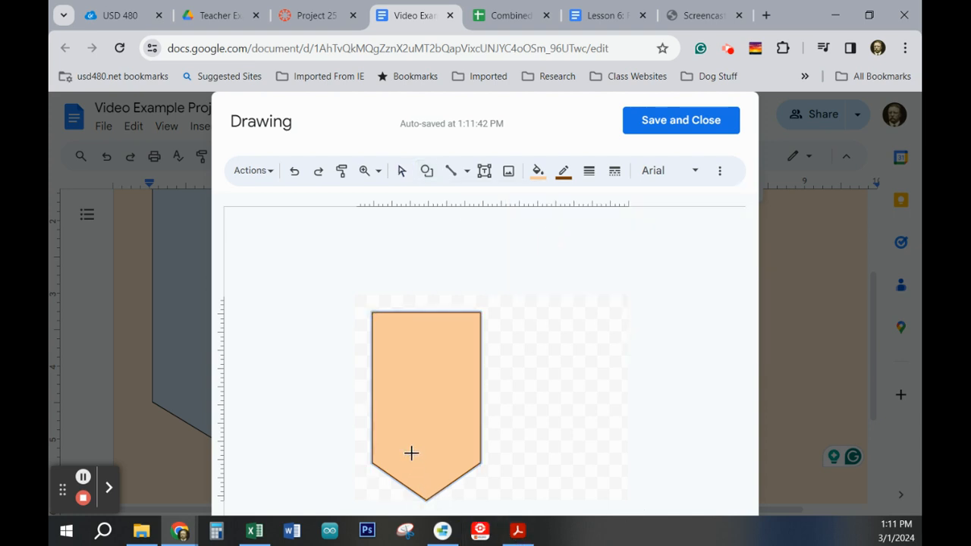
{"action": "left_click_drag", "start_coordinate": [410, 449], "coordinate": [441, 481]}
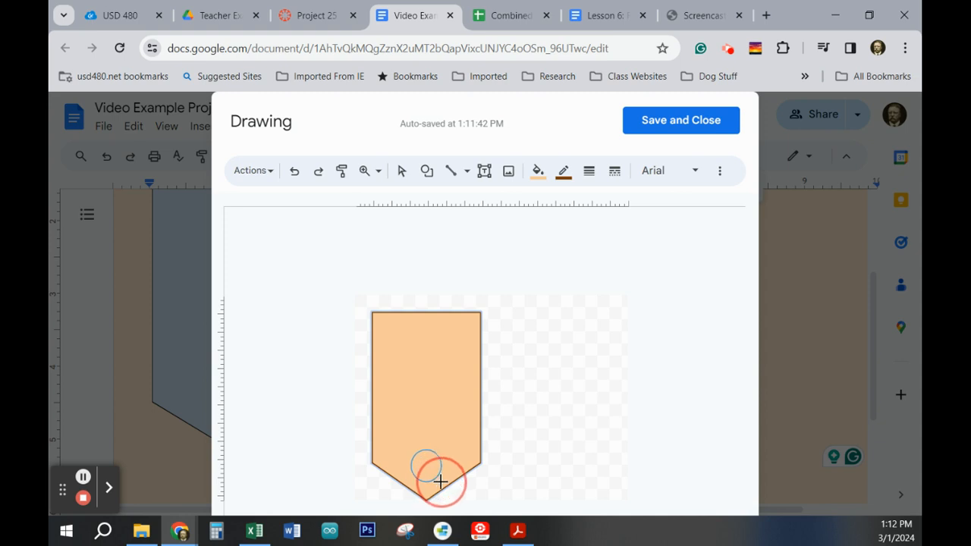
{"action": "left_click_drag", "start_coordinate": [440, 481], "coordinate": [440, 481]}
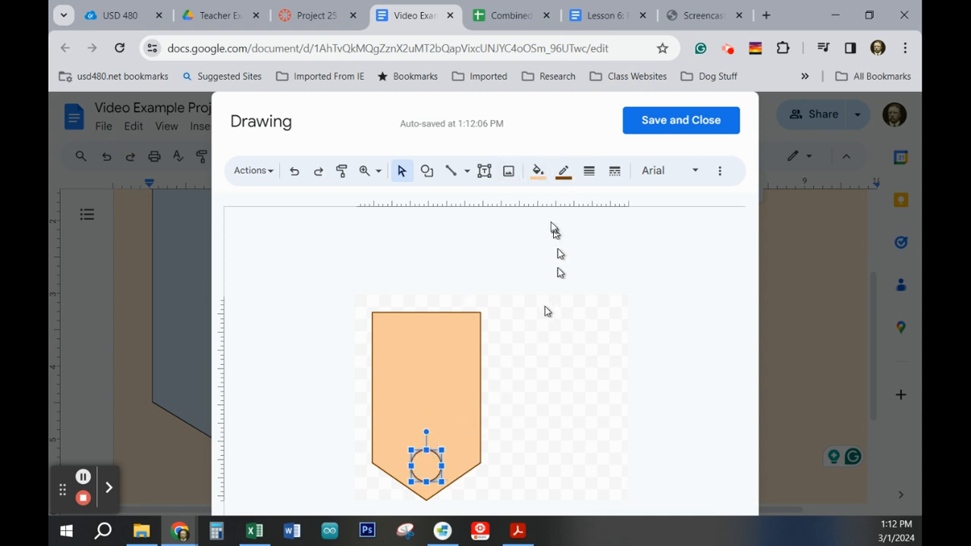
Step: Move the circle slightly down, keeping it centered on the orange shape's vertical axis, and deselect it
{"action": "left_click", "coordinate": [590, 174]}
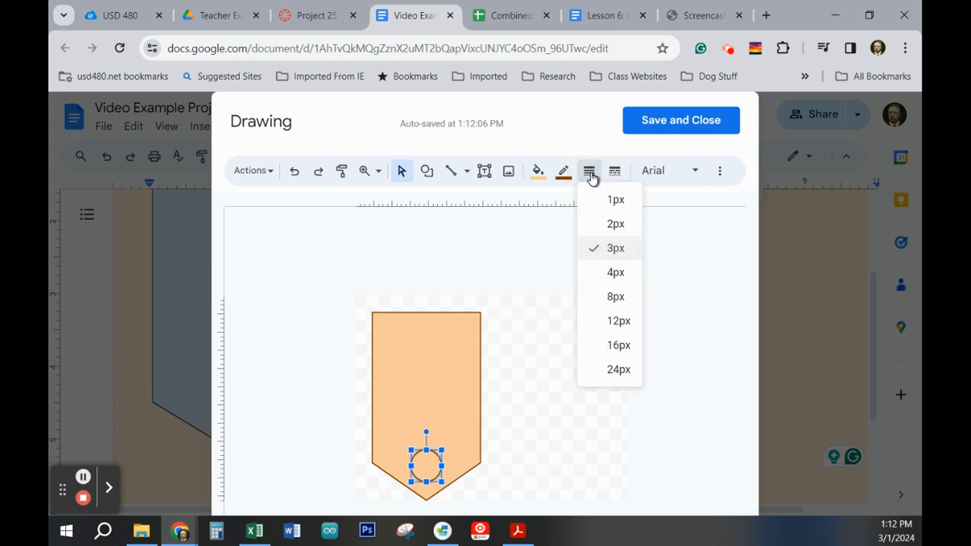
{"action": "left_click", "coordinate": [591, 174]}
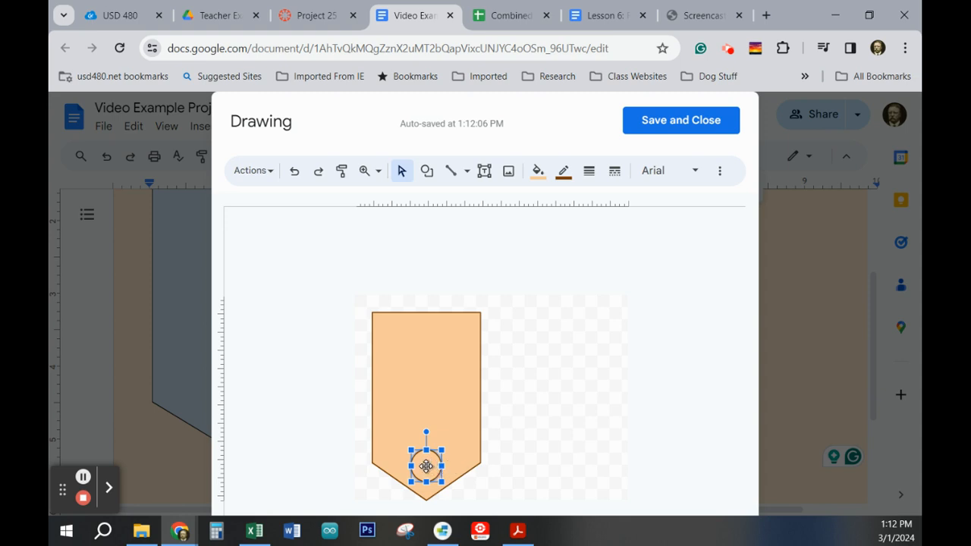
{"action": "left_click_drag", "start_coordinate": [426, 467], "coordinate": [426, 466]}
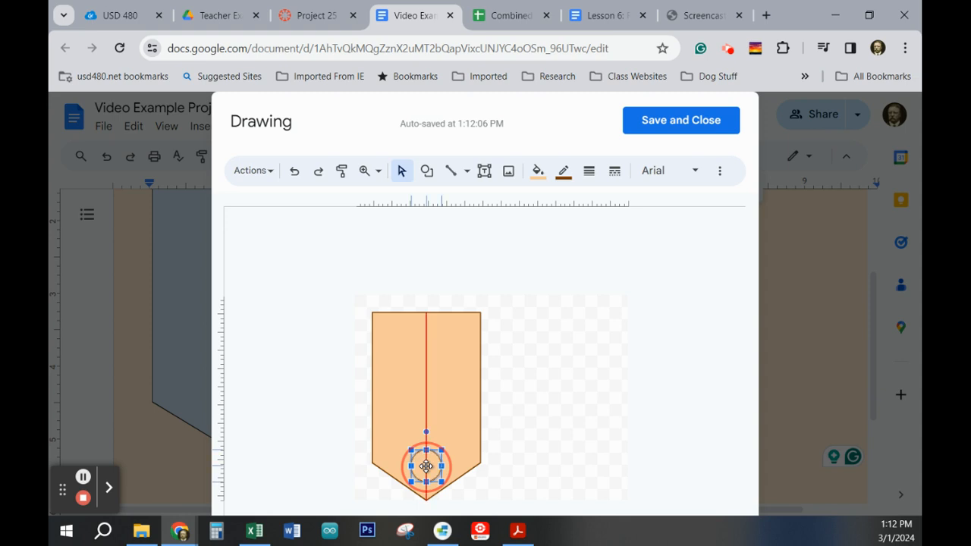
{"action": "left_click_drag", "start_coordinate": [426, 466], "coordinate": [426, 473]}
{"action": "left_click", "coordinate": [555, 453]}
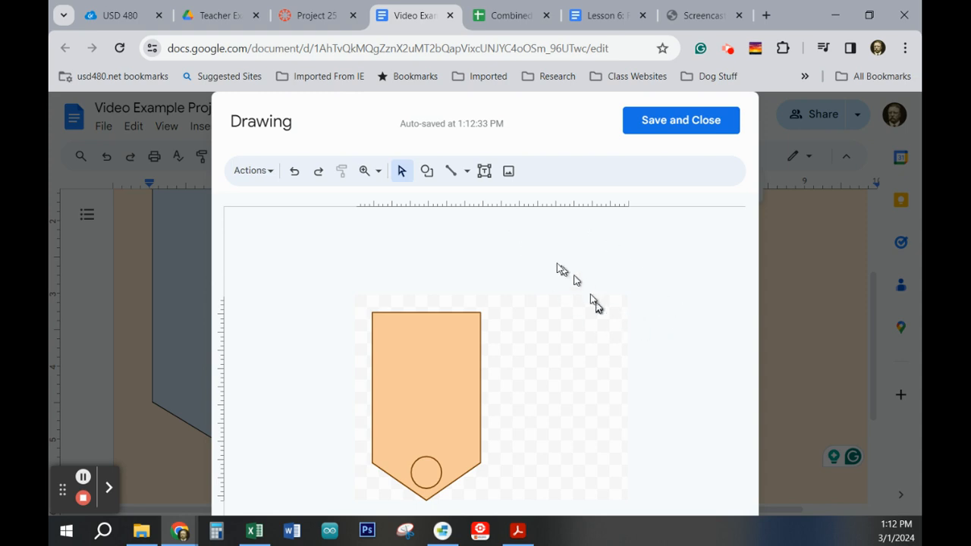
Step: Add a text box covering the rectangular part of the orange shape above the circle and center its text horizontally
{"action": "left_click", "coordinate": [484, 172]}
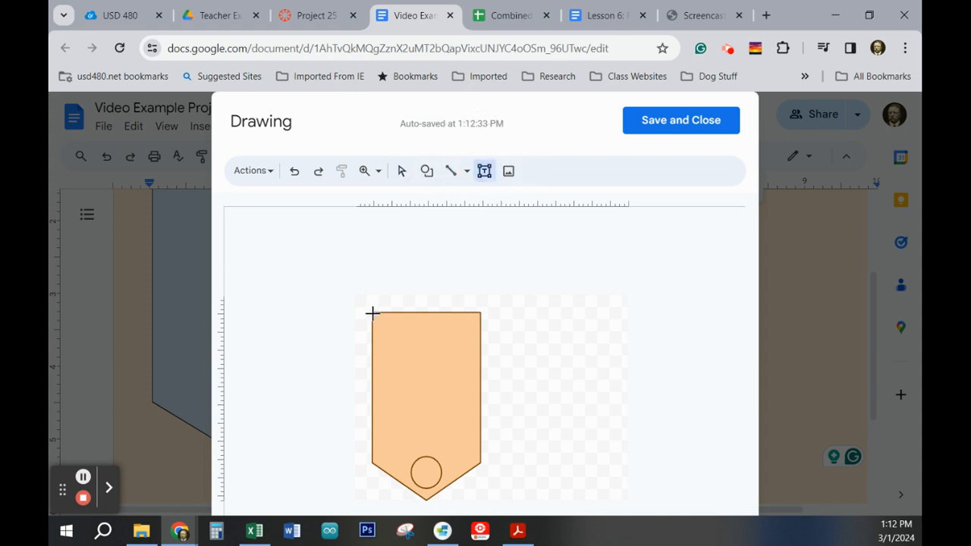
{"action": "left_click_drag", "start_coordinate": [372, 312], "coordinate": [476, 452]}
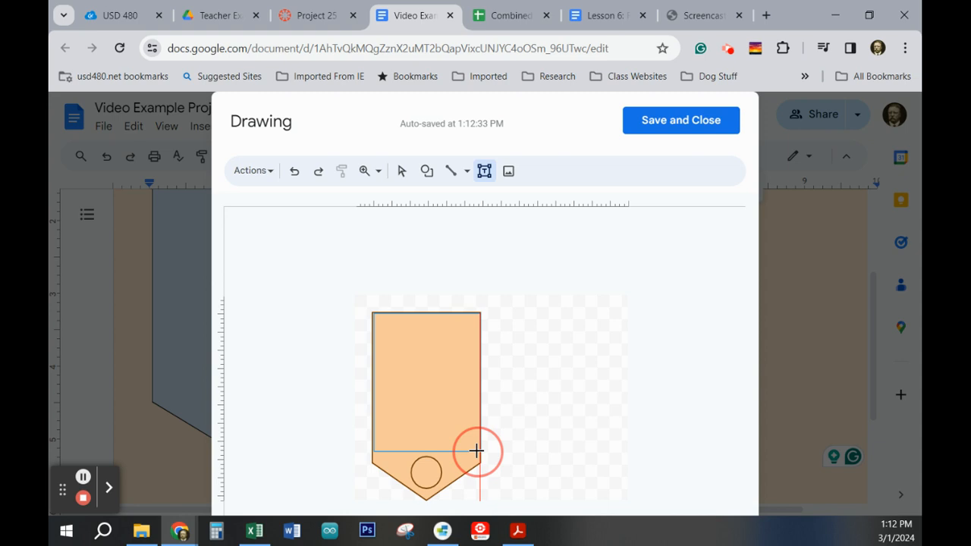
{"action": "left_click_drag", "start_coordinate": [476, 451], "coordinate": [478, 451]}
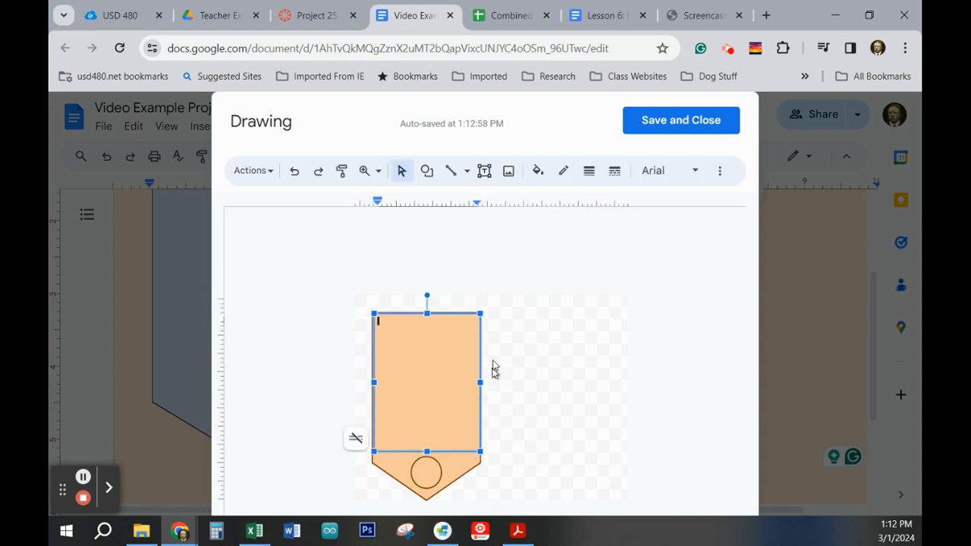
{"action": "left_click", "coordinate": [721, 172]}
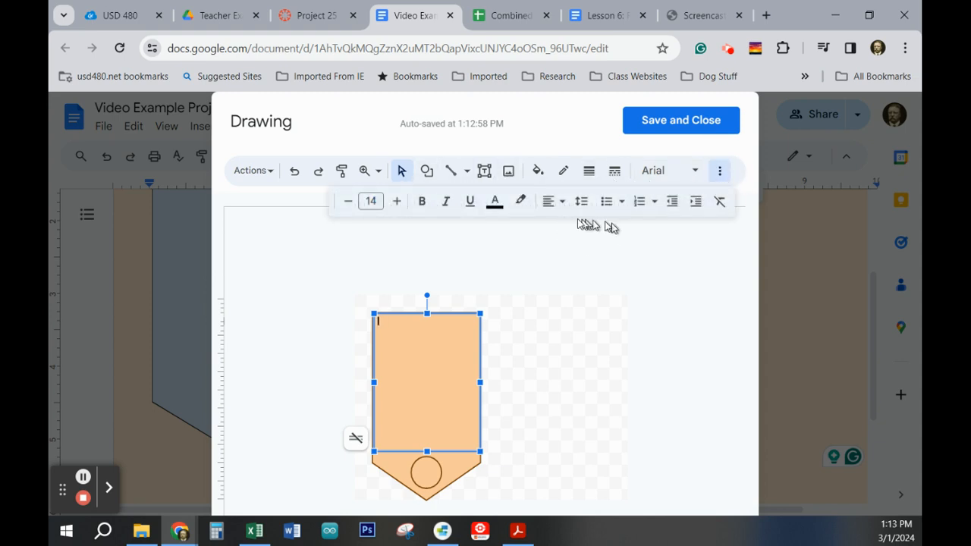
{"action": "left_click", "coordinate": [553, 210]}
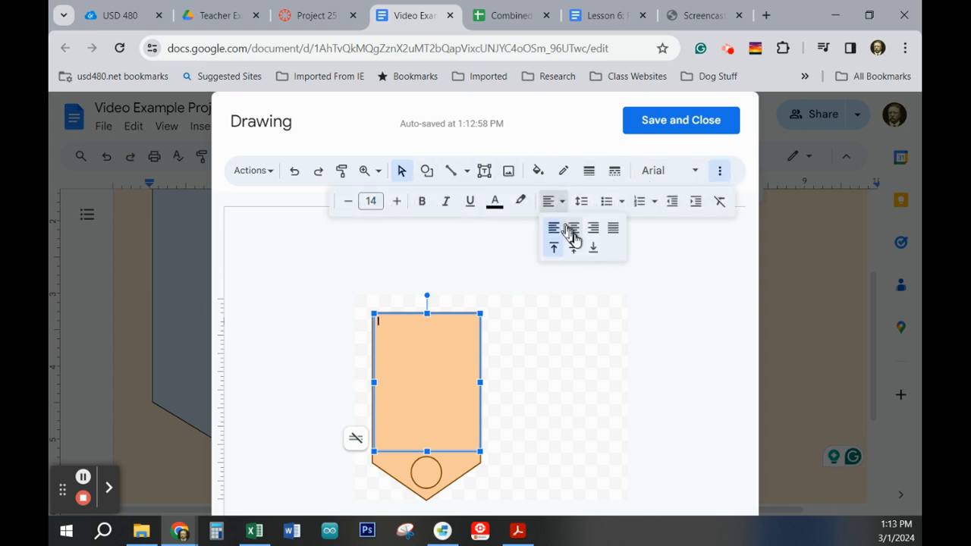
{"action": "left_click", "coordinate": [577, 235]}
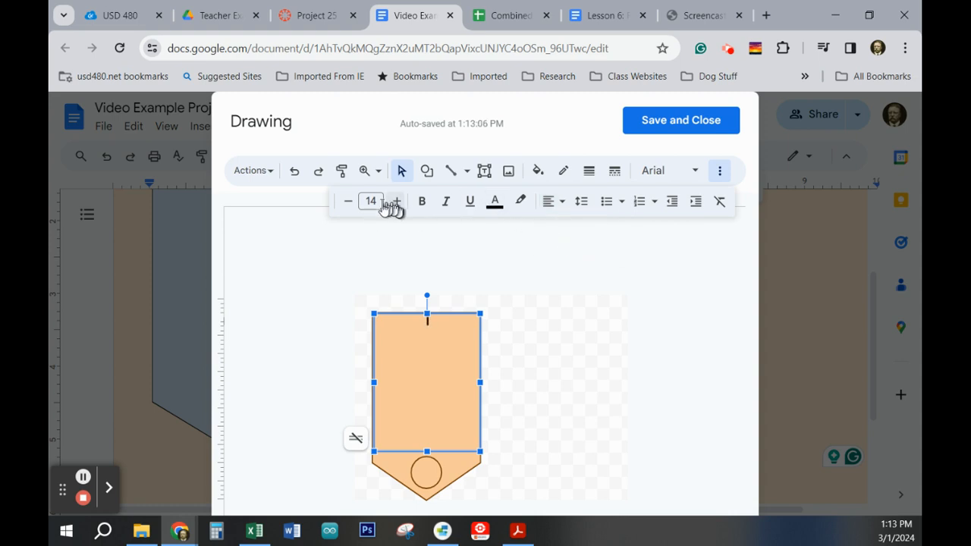
Step: Set the text box font to 12-point Times New Roman and enter the heading "Keep a Clean Machine" followed by a blank line
{"action": "left_click", "coordinate": [348, 201]}
{"action": "left_click", "coordinate": [348, 202]}
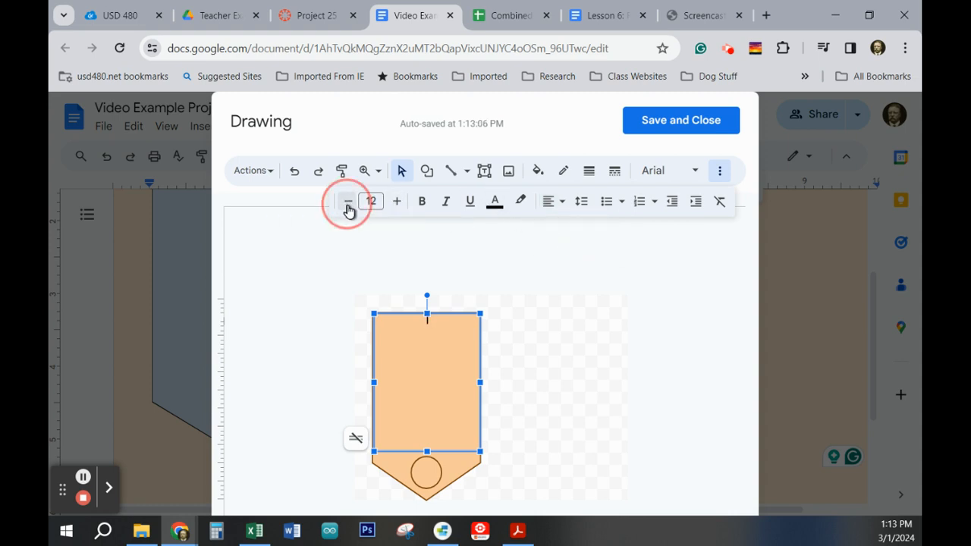
{"action": "left_click", "coordinate": [692, 175]}
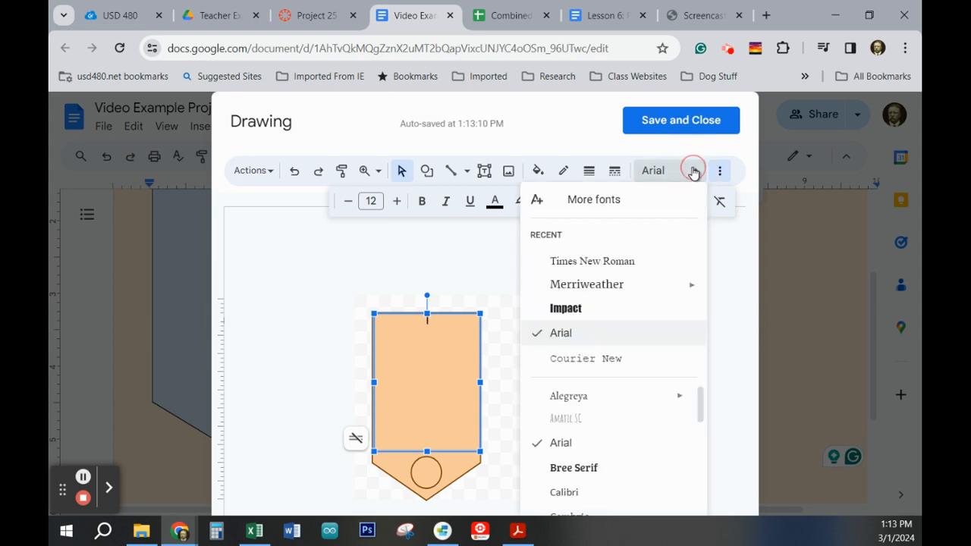
{"action": "left_click", "coordinate": [612, 260]}
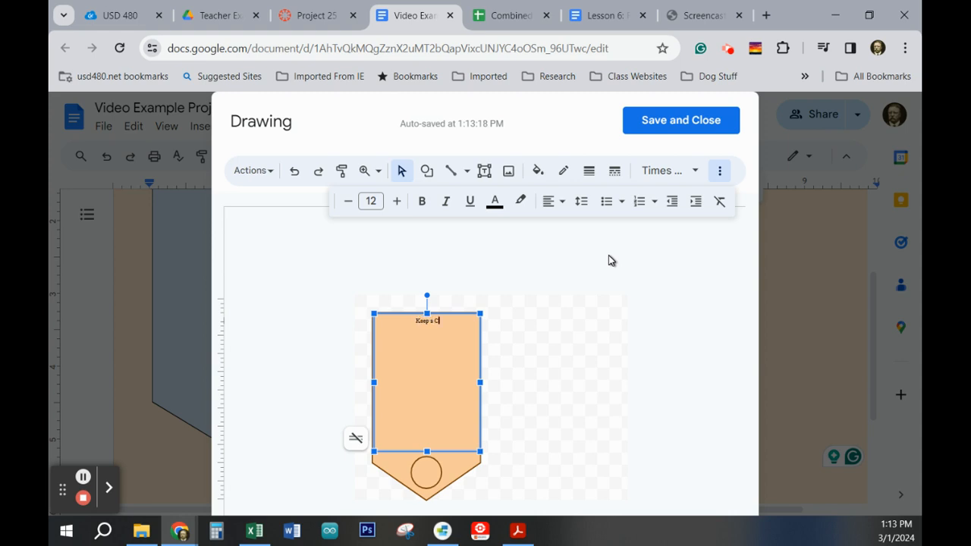
{"action": "type", "text": "n Machine"}
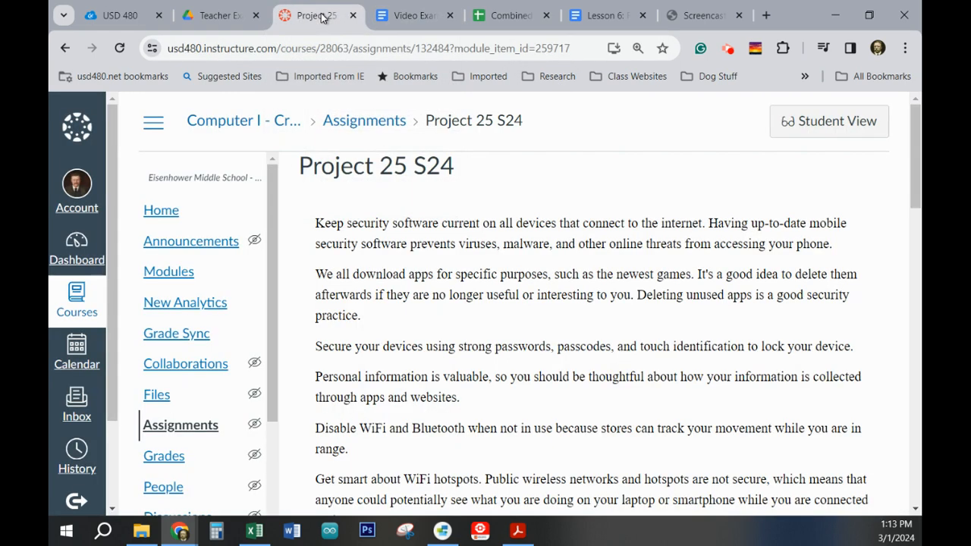
Step: Copy the first two paragraphs of the Project 25 S24 assignment in Canvas and paste them below the heading in the drawing's text box
{"action": "left_click", "coordinate": [322, 17]}
{"action": "left_click_drag", "start_coordinate": [317, 220], "coordinate": [367, 315]}
{"action": "key", "text": "ctrl+c"}
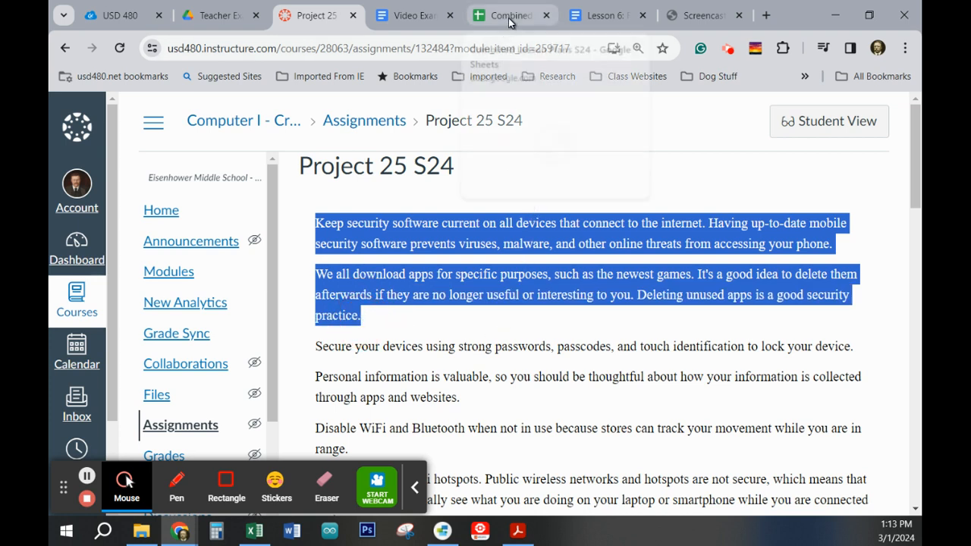
{"action": "left_click", "coordinate": [425, 22]}
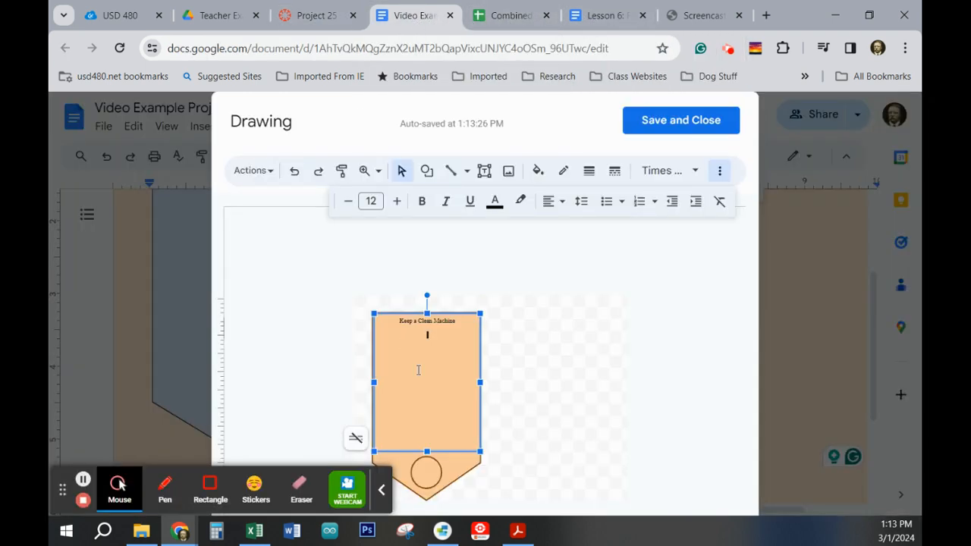
{"action": "key", "text": "ctrl+v"}
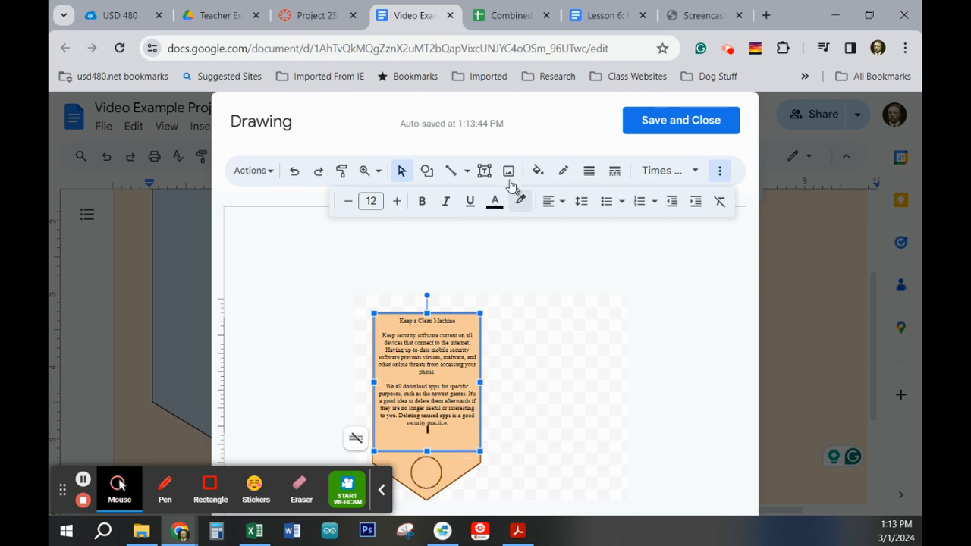
Step: Add a small text box covering the circle in the pointed lower end of the orange shape
{"action": "left_click", "coordinate": [484, 170]}
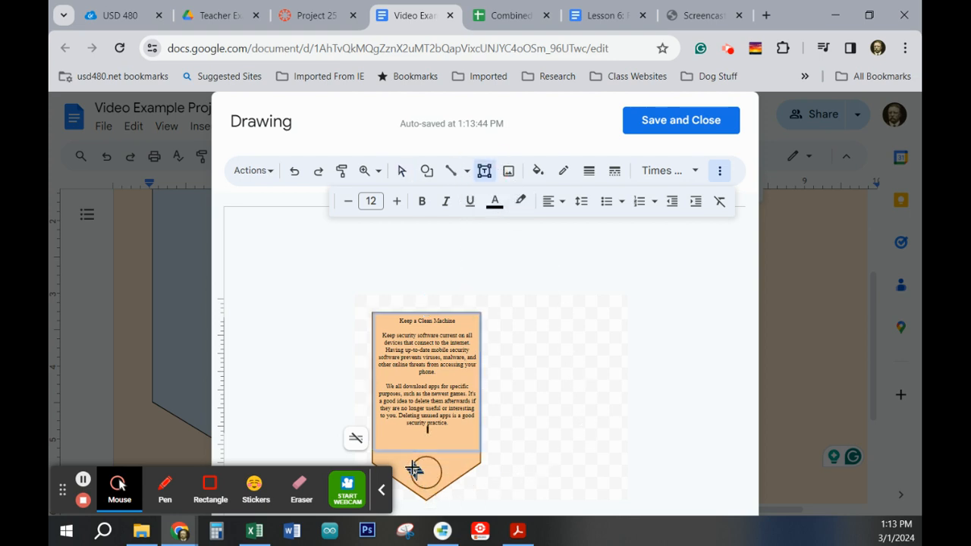
{"action": "left_click_drag", "start_coordinate": [409, 456], "coordinate": [442, 488]}
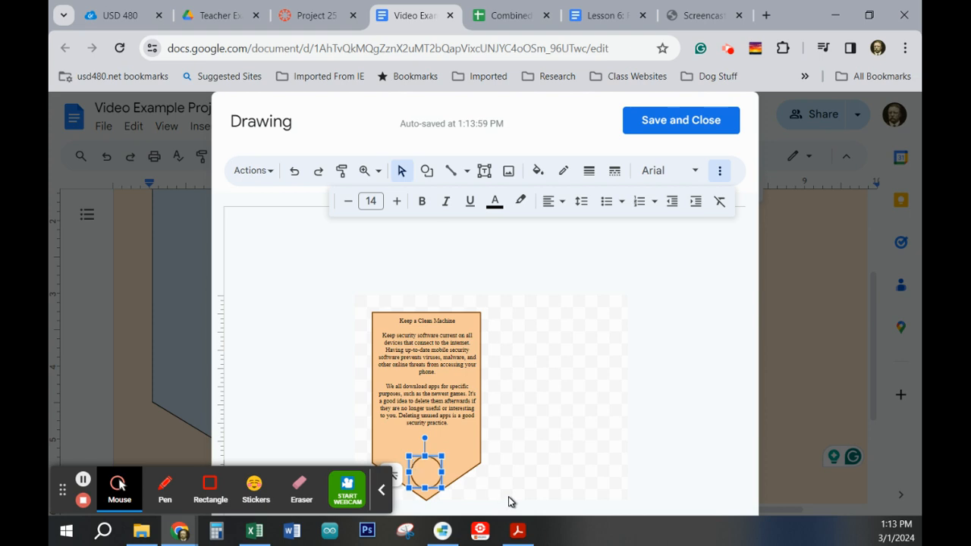